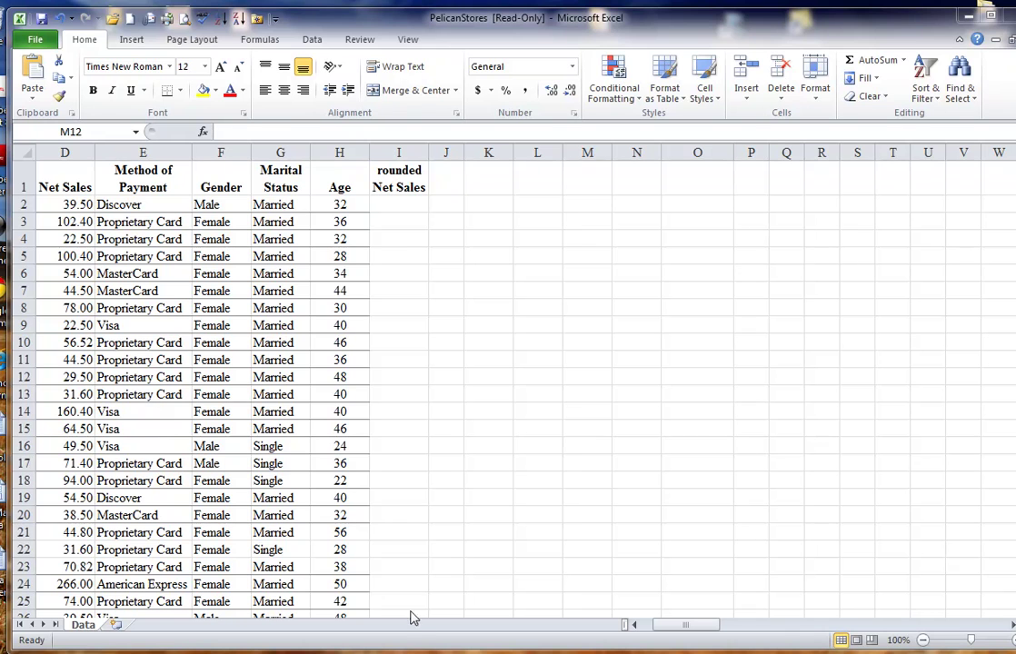
Enter =ROUND(D2,0) in cell I2 to round the first Net Sales value
left_click(643, 636)
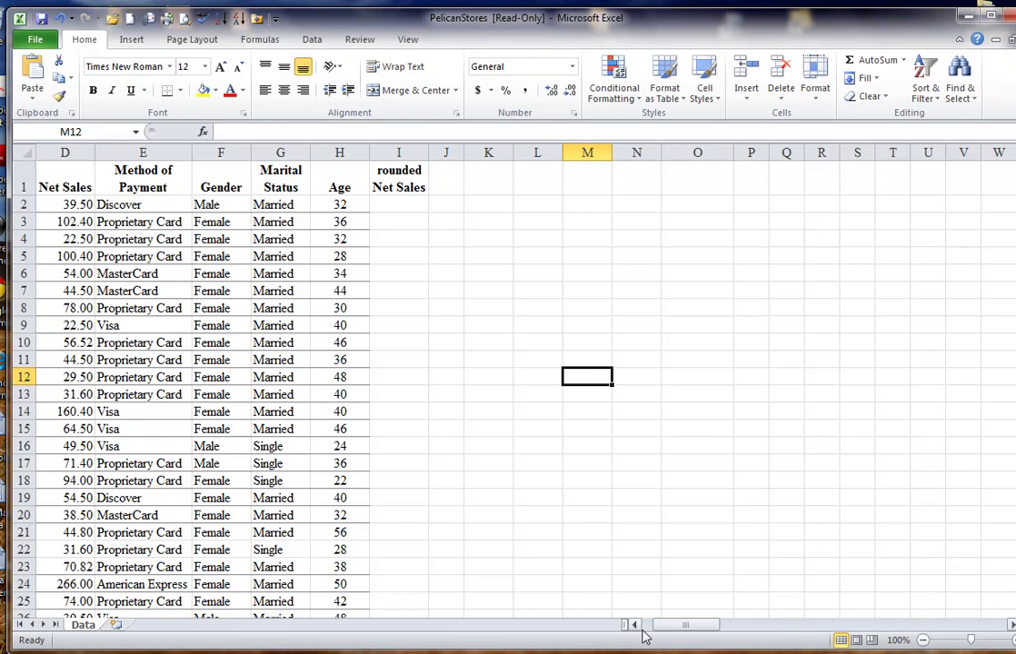
left_click_drag(665, 632, 618, 627)
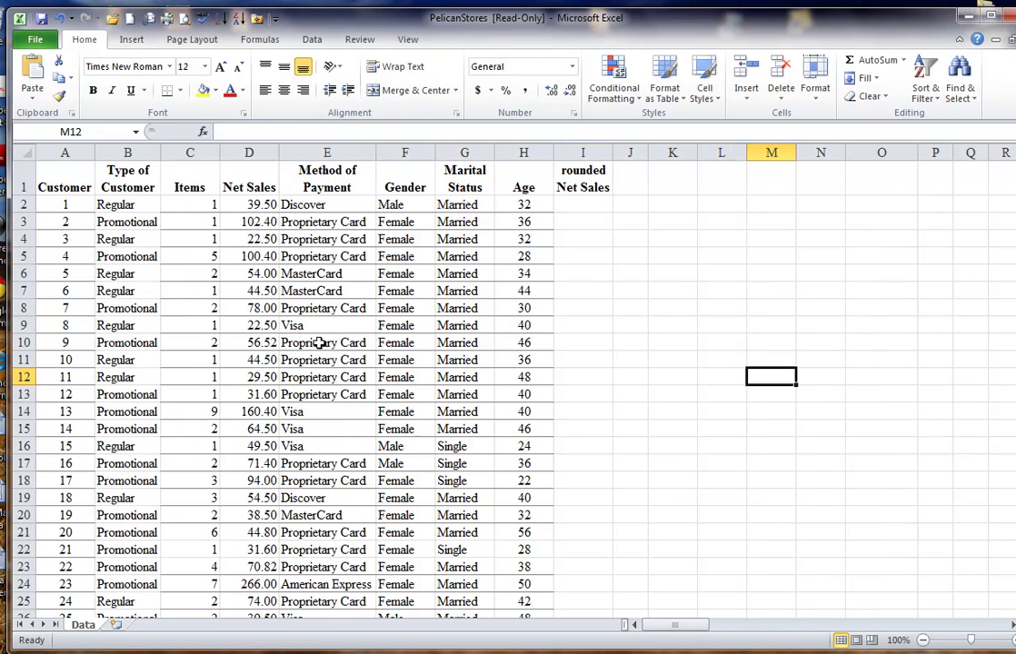
left_click(253, 152)
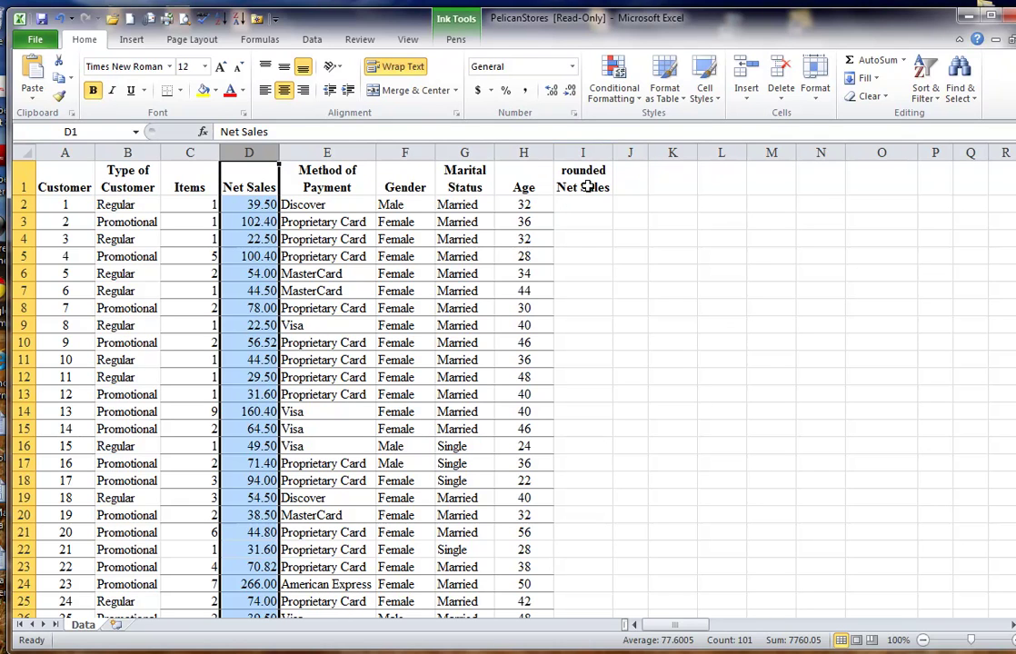
left_click(579, 208)
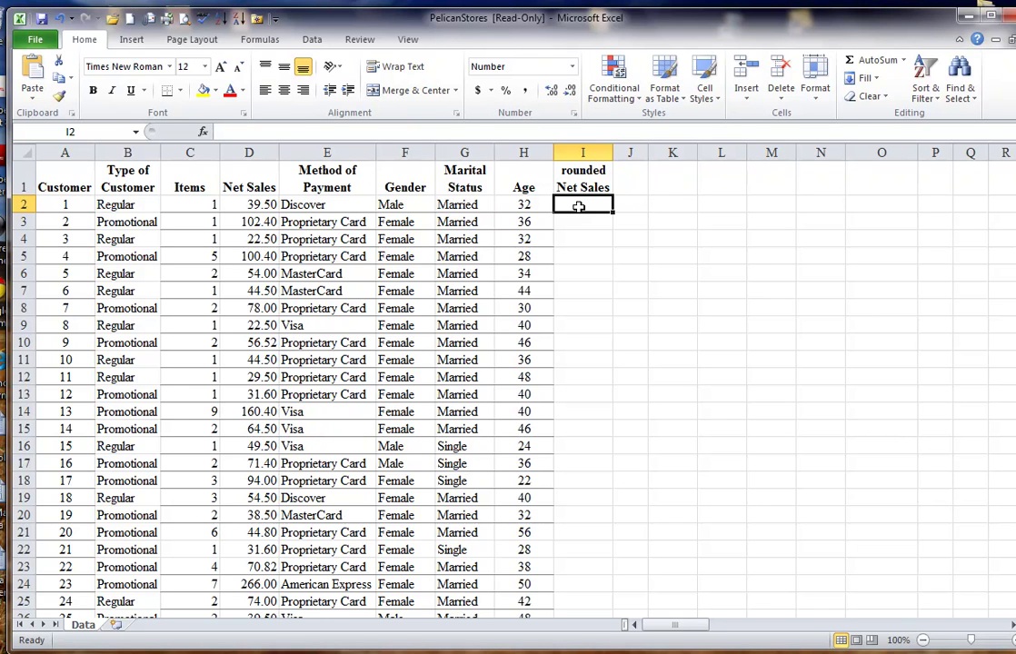
type("ro")
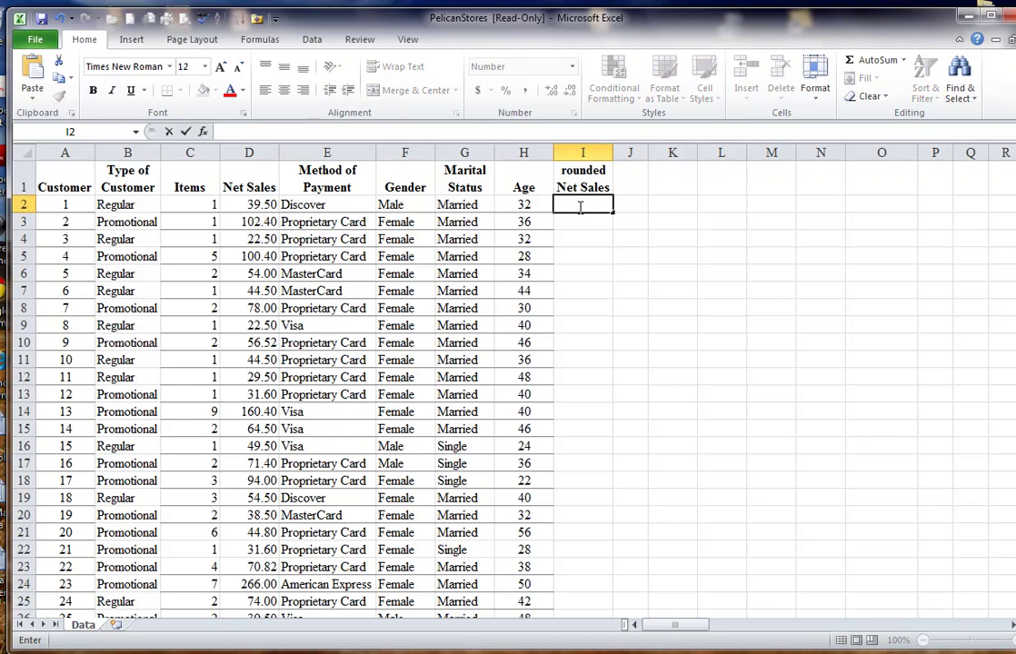
type("=round(")
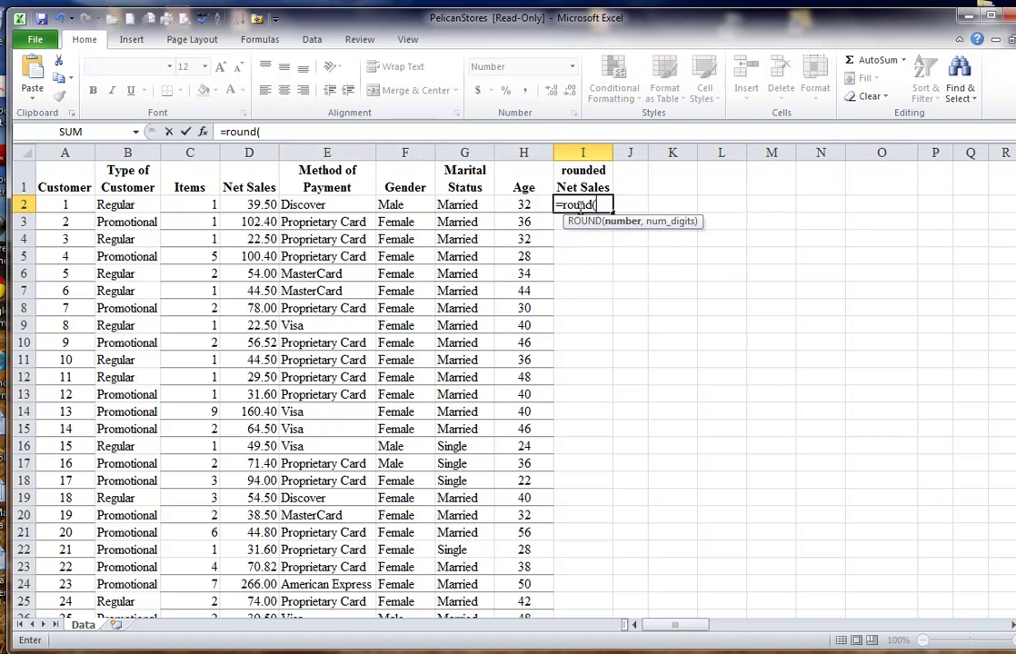
left_click(245, 205)
type(",0)")
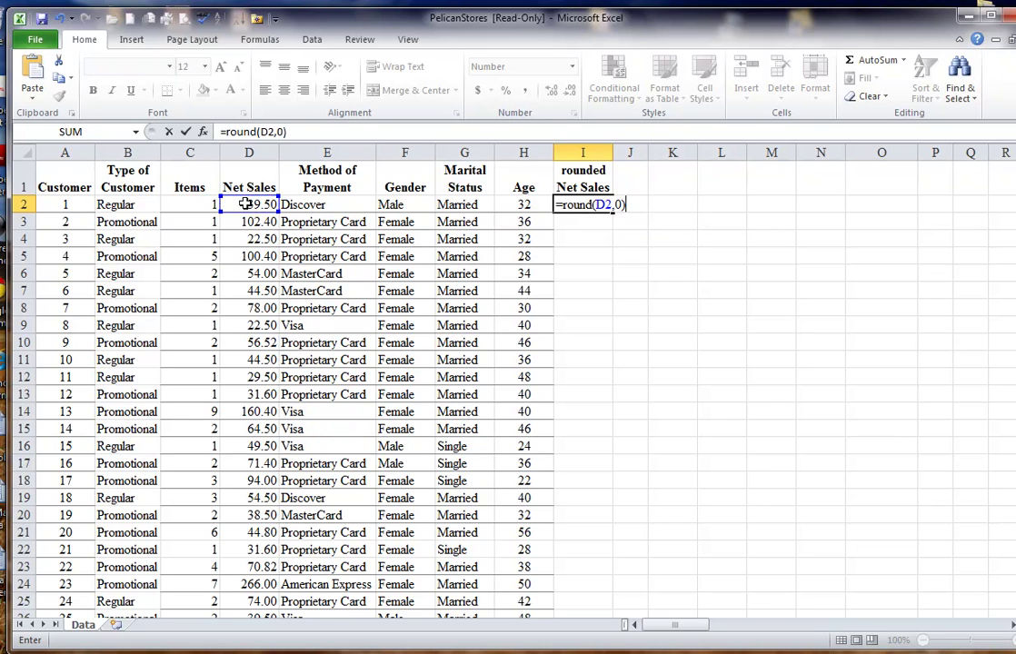
key("Return")
Fill the rounding formula down to row 101, then resize and move the window so column A shows
left_click(591, 204)
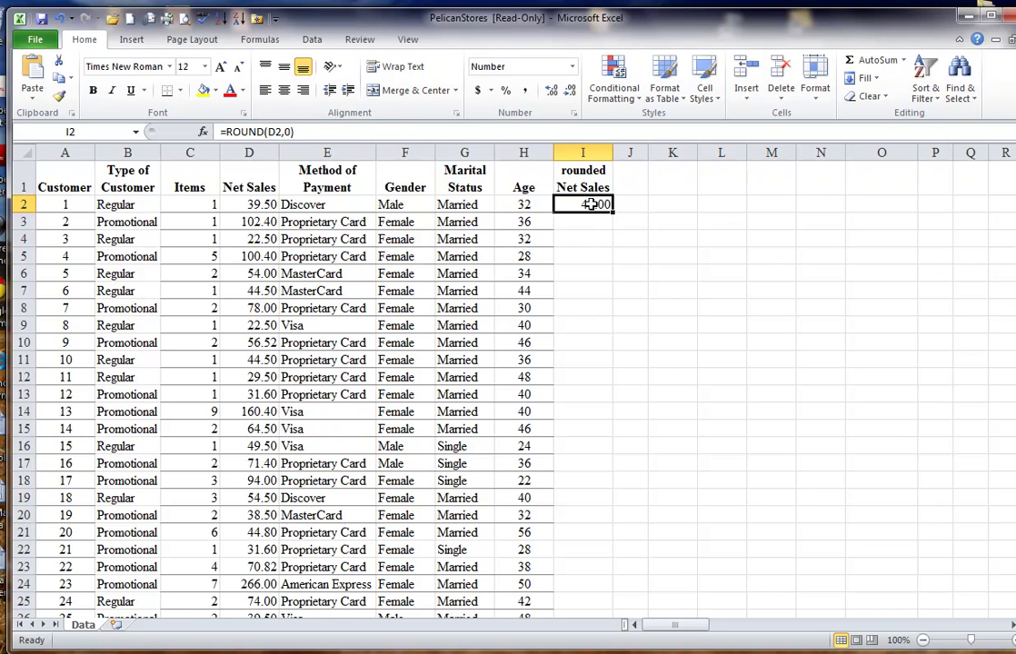
left_click_drag(613, 214, 605, 587)
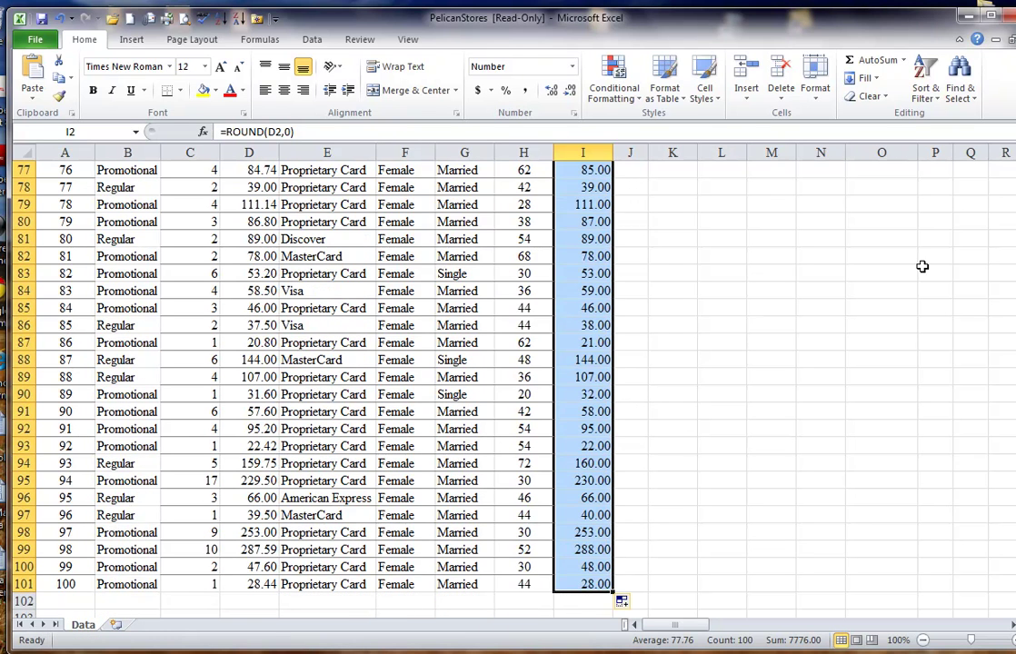
double_click(811, 20)
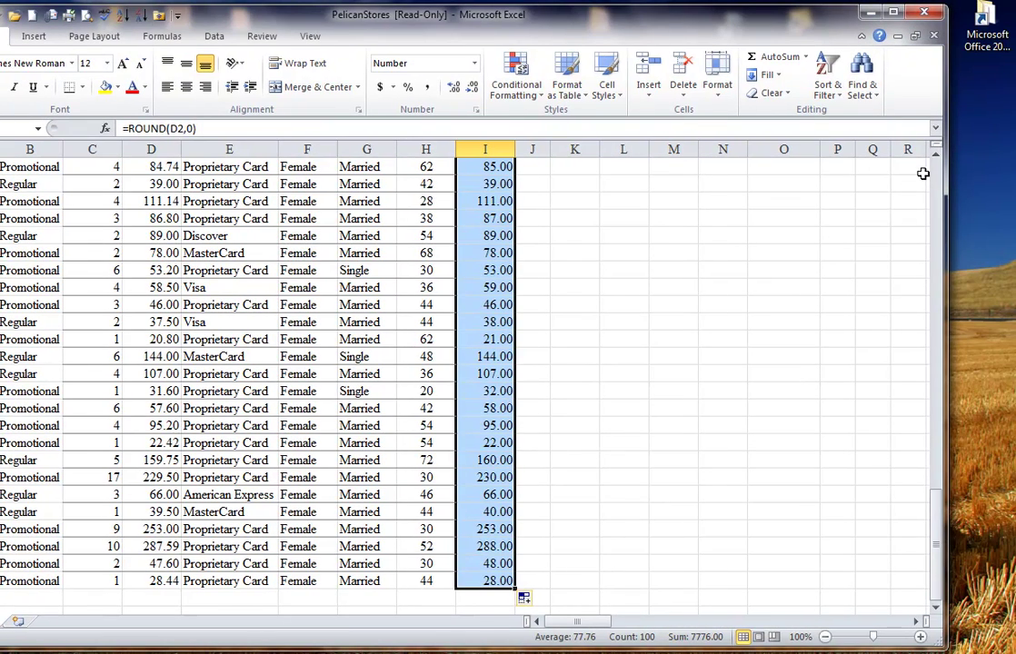
scroll(919, 249, "up", 8)
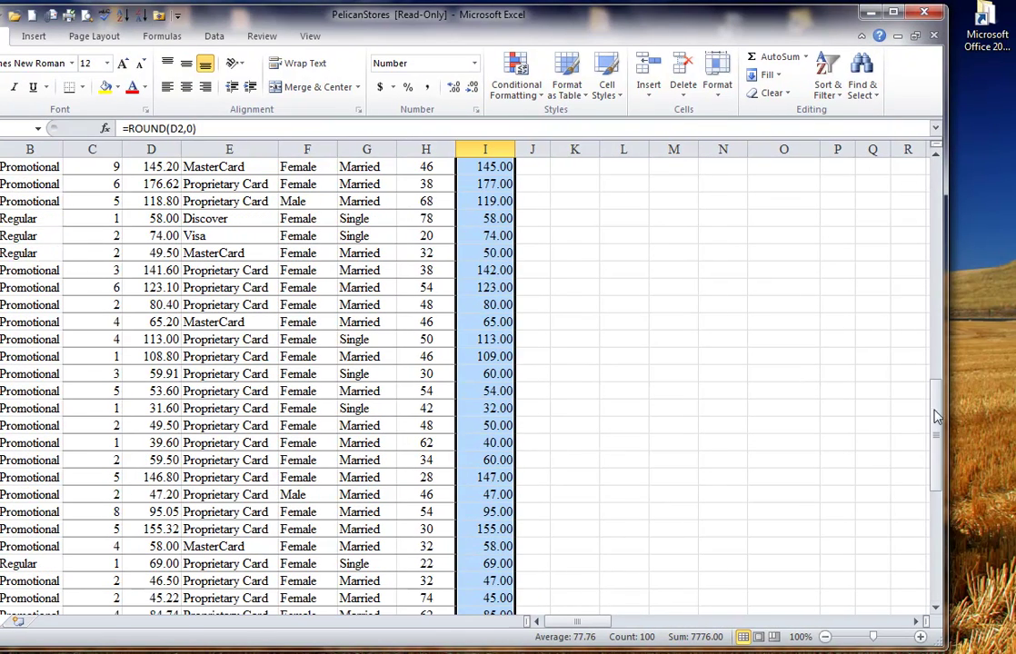
left_click_drag(936, 416, 954, 193)
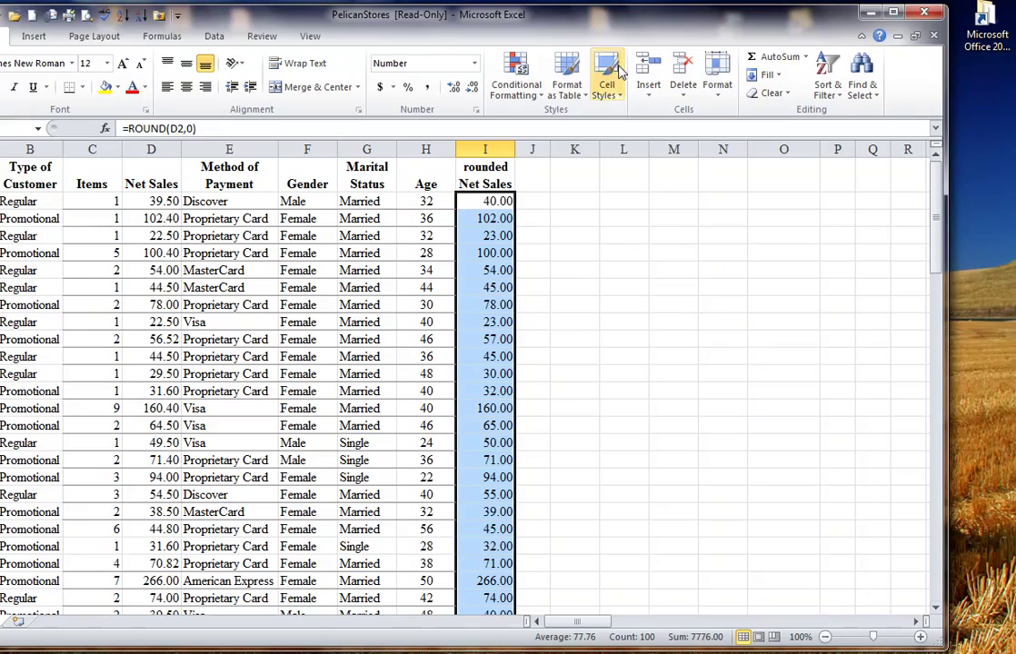
left_click_drag(486, 14, 587, 16)
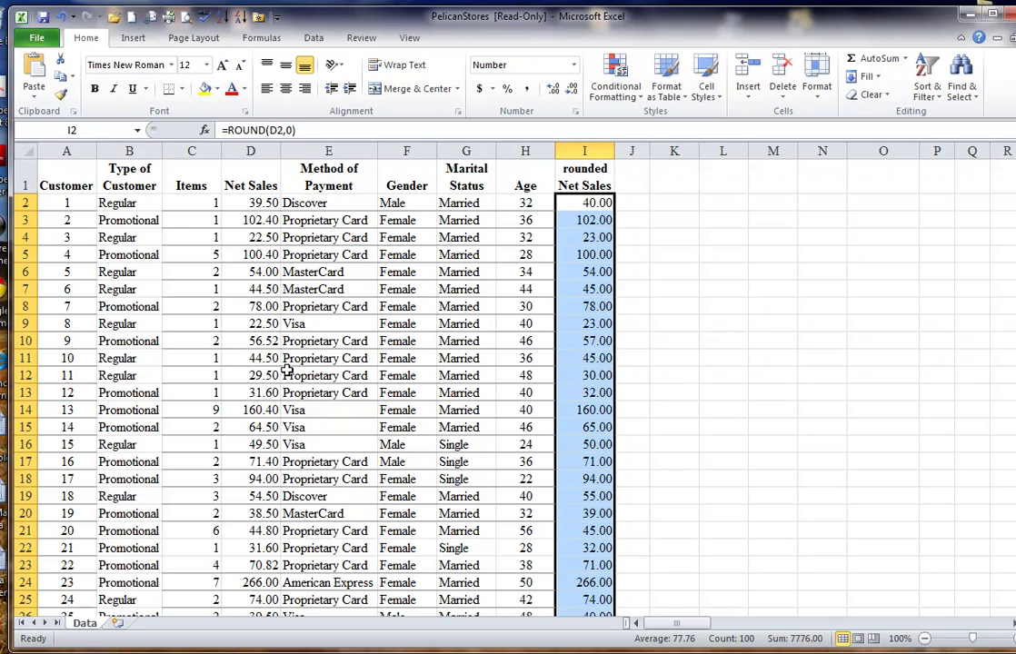
Insert a PivotTable from Data!$A$1:$I$101 on the existing worksheet at cell K2
left_click(320, 289)
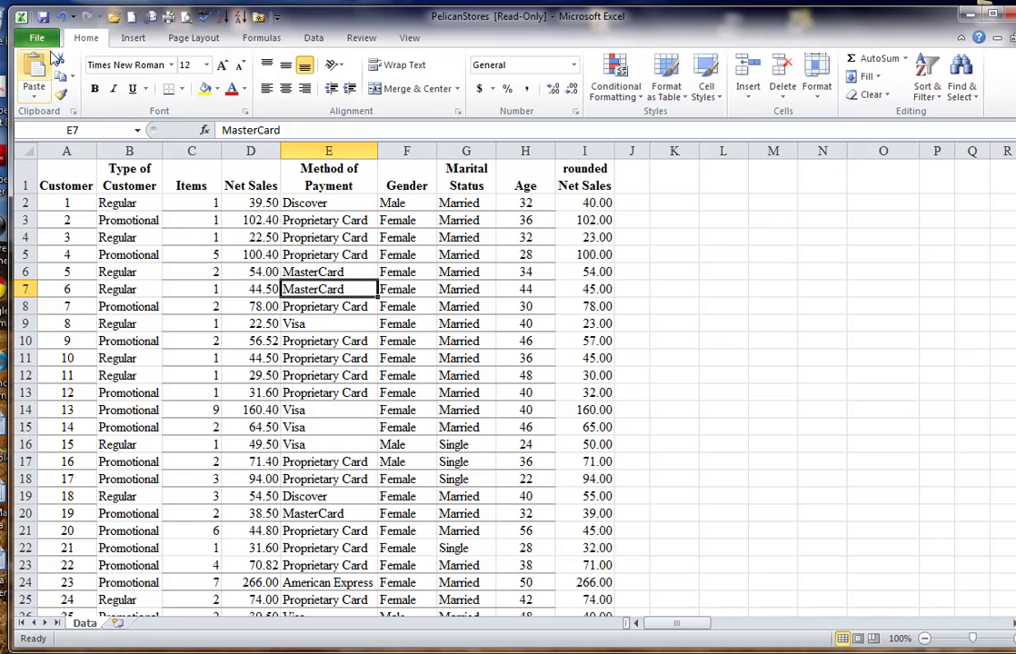
left_click(133, 39)
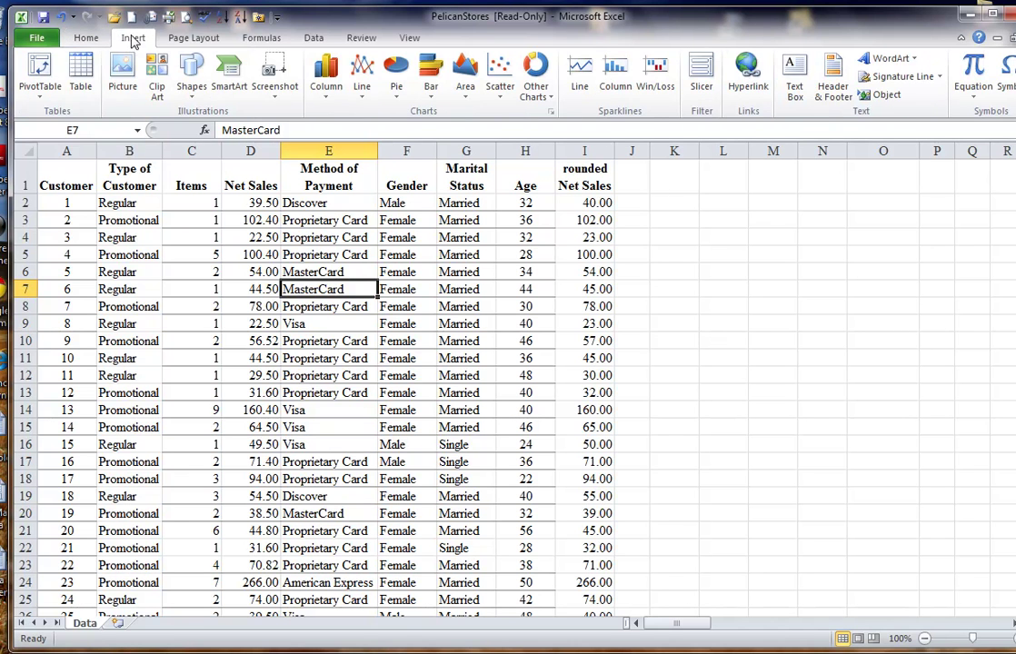
left_click(41, 74)
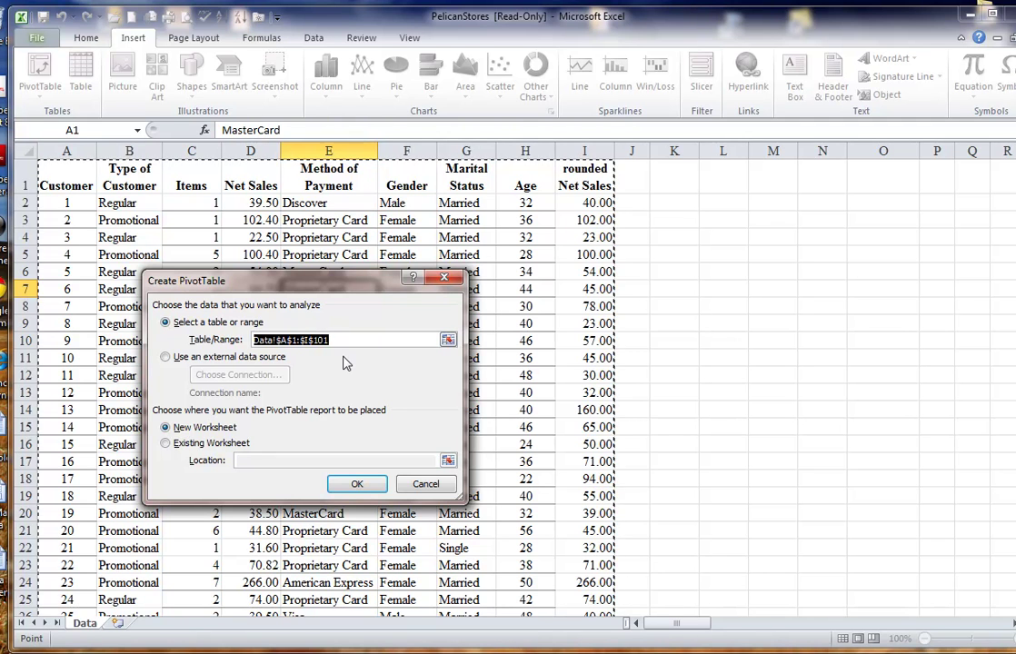
left_click(167, 445)
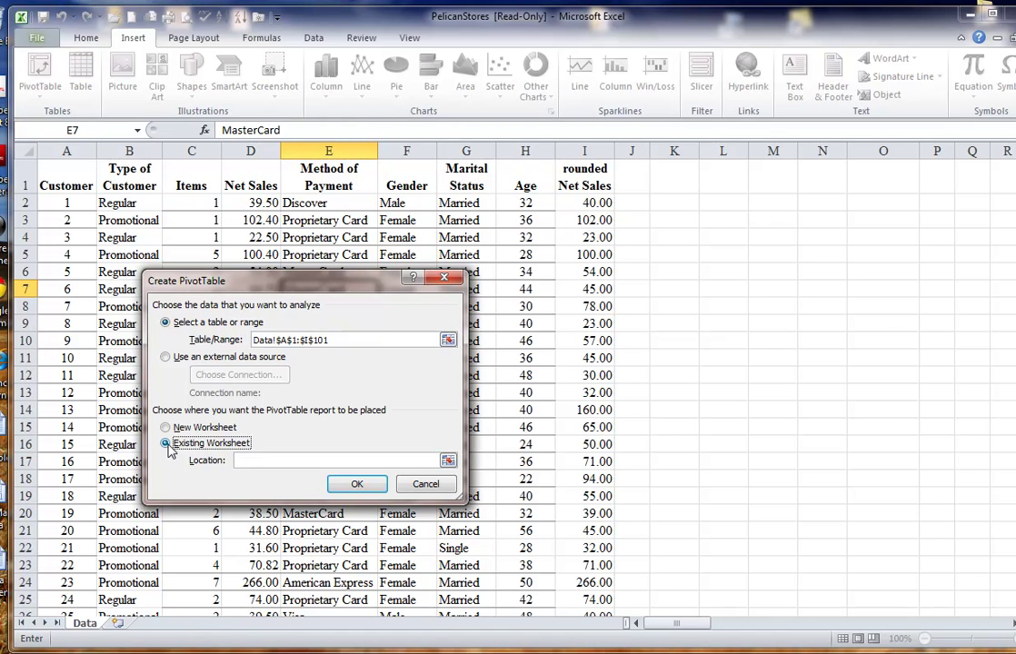
left_click(261, 460)
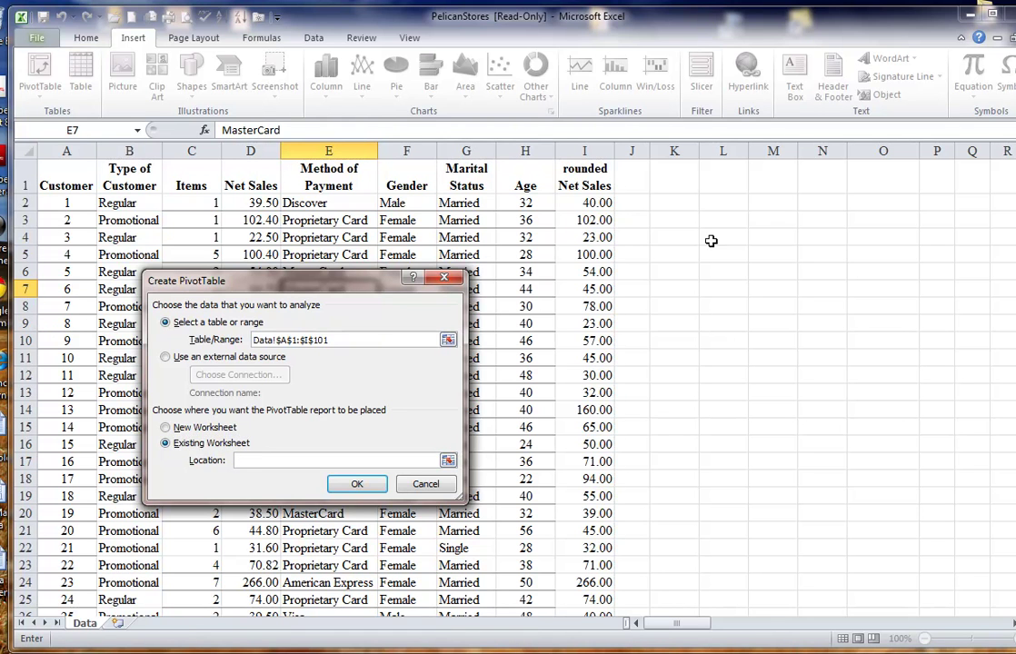
left_click(676, 202)
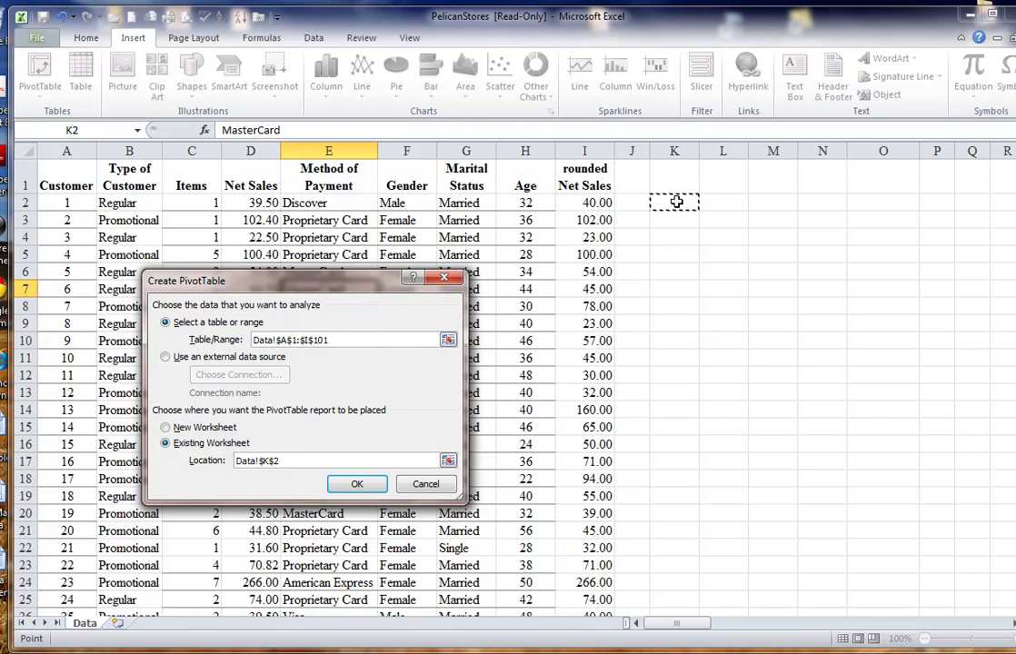
left_click(356, 489)
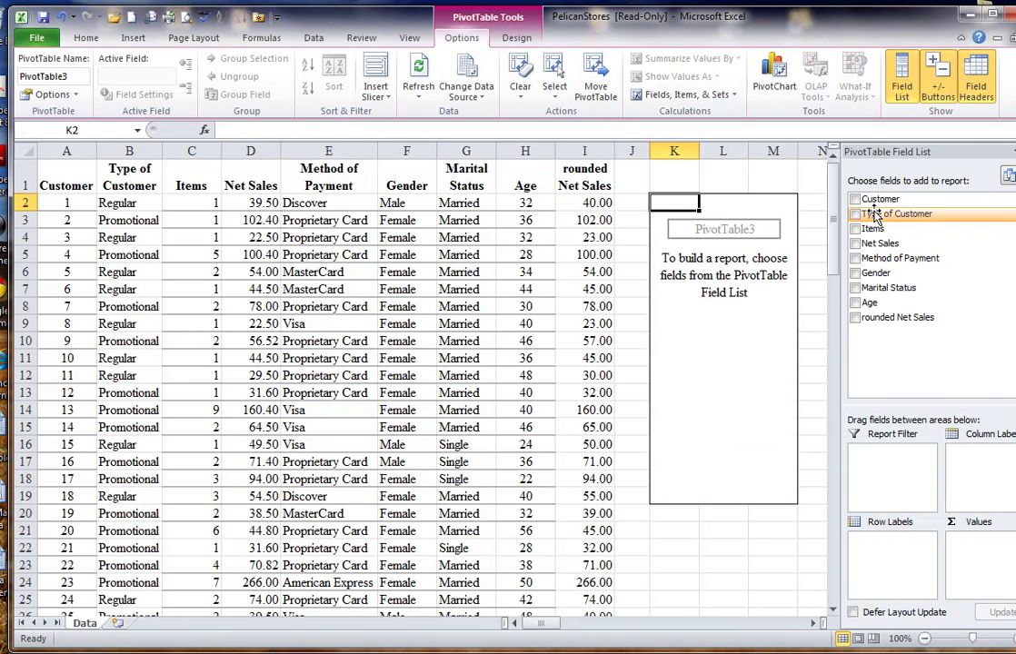
Lay out the pivot with Type of Customer rows, Net Sales columns and Sum of Customer values
left_click_drag(872, 218, 897, 545)
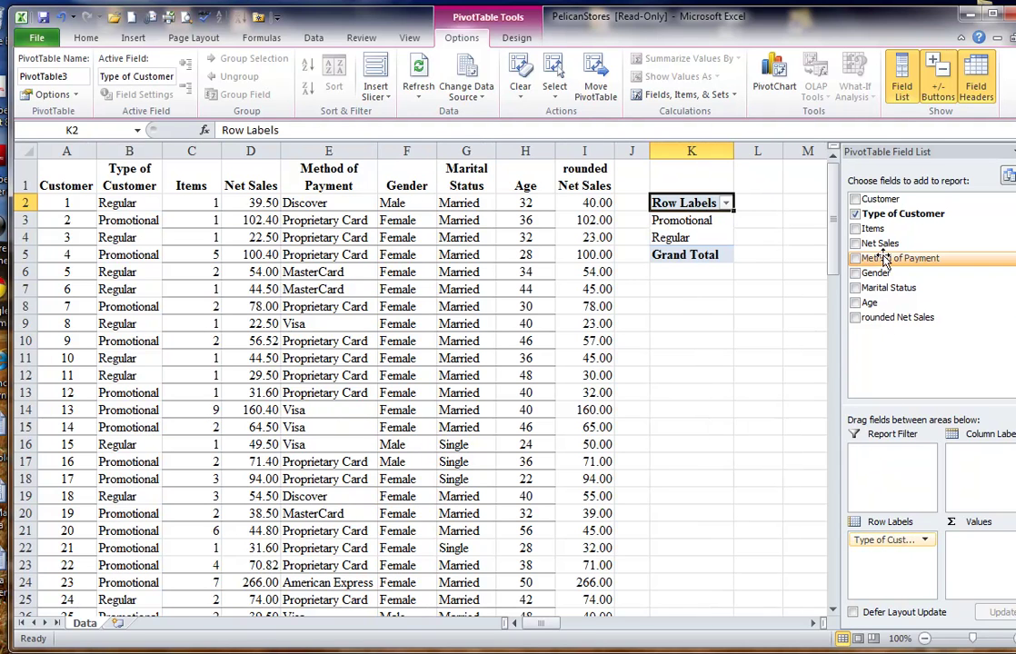
left_click_drag(880, 250, 971, 455)
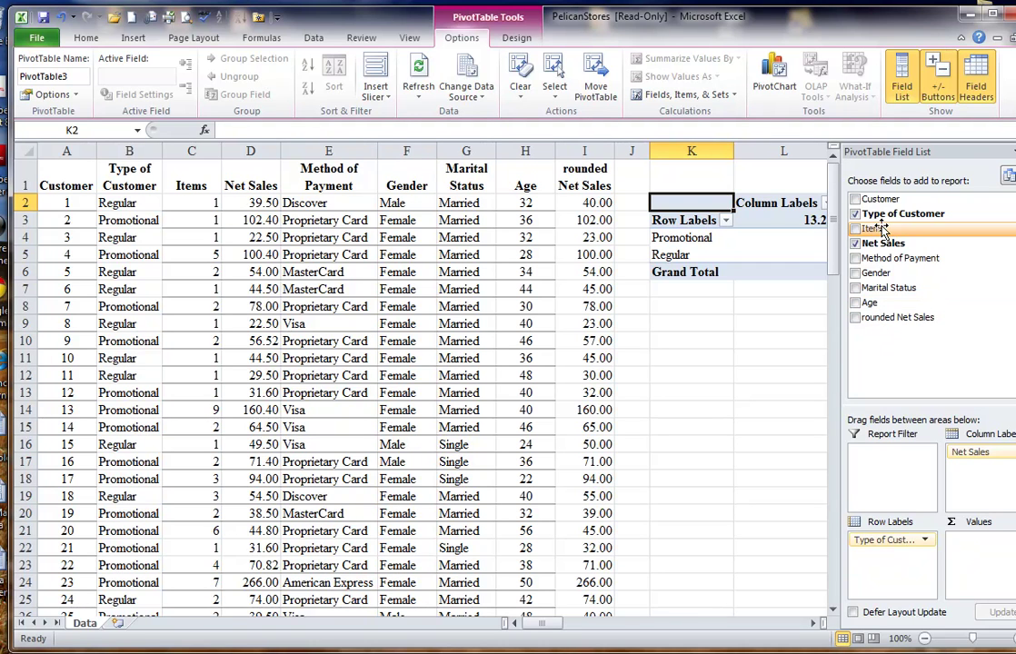
left_click_drag(877, 199, 968, 545)
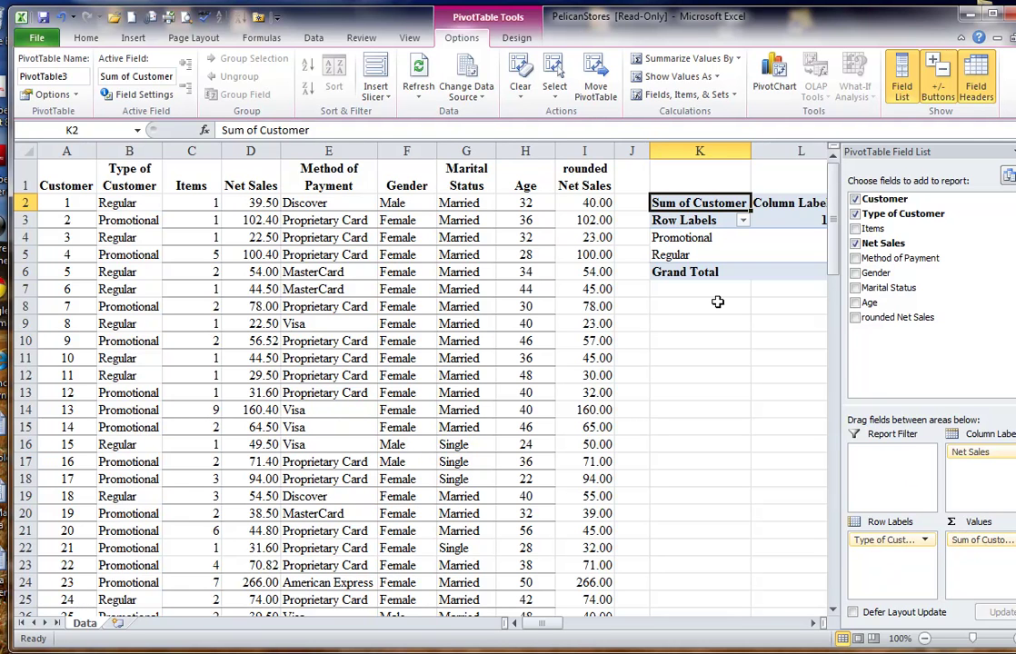
left_click_drag(542, 623, 575, 599)
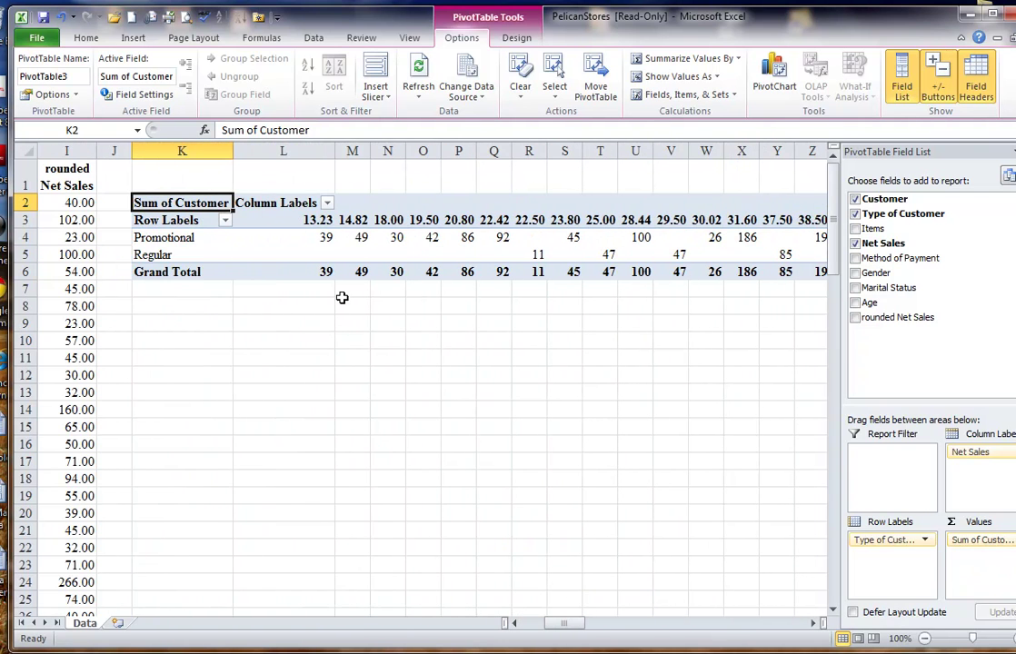
Group the Net Sales column labels starting at 0, ending at 300, by 50
right_click(305, 221)
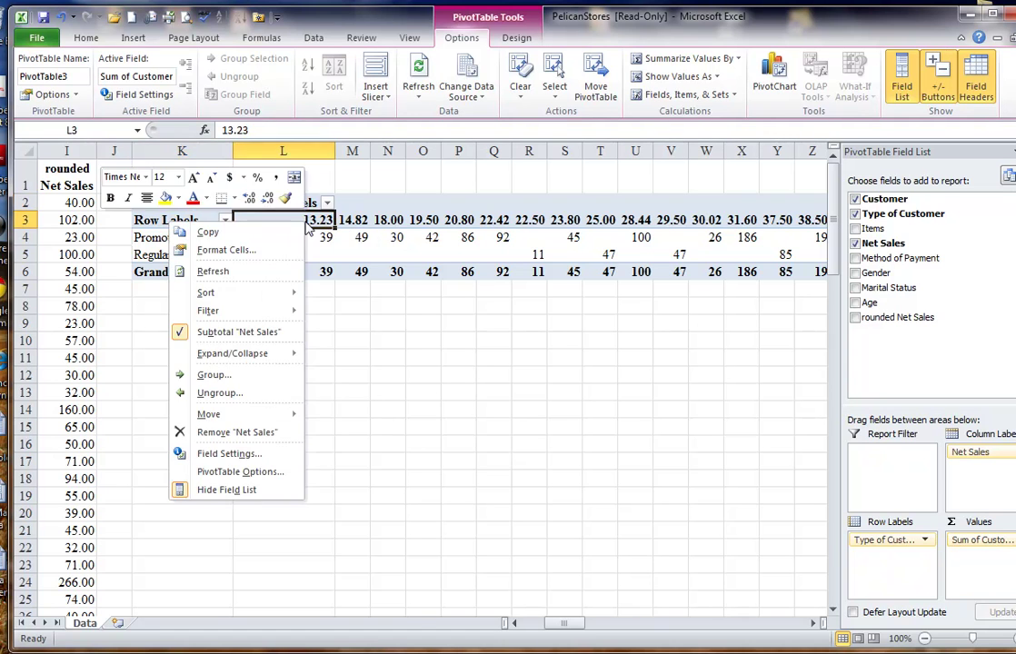
left_click(228, 378)
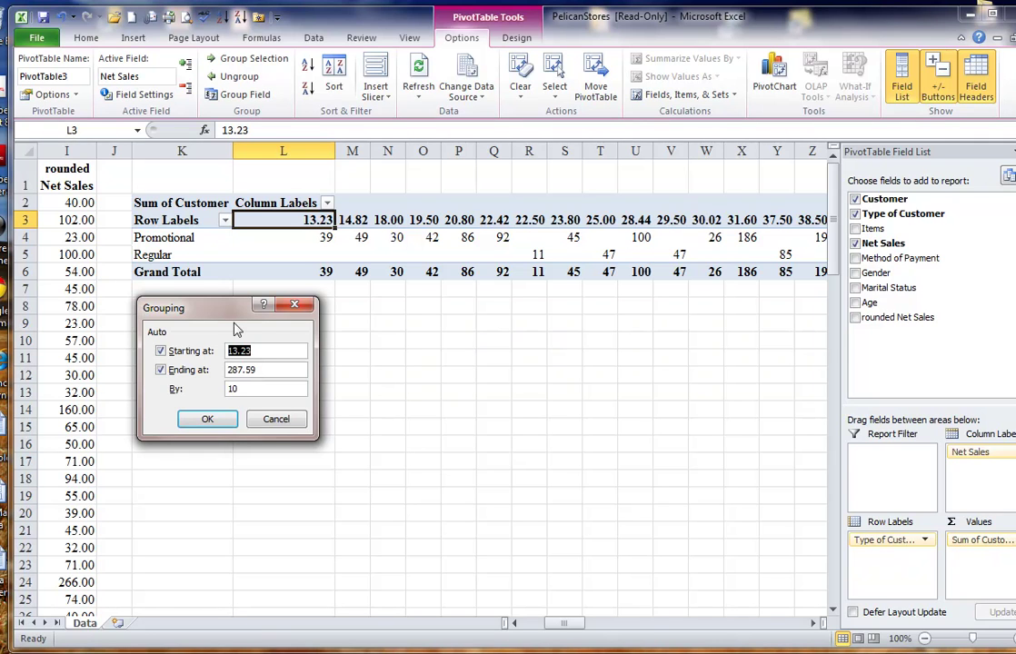
key("Tab")
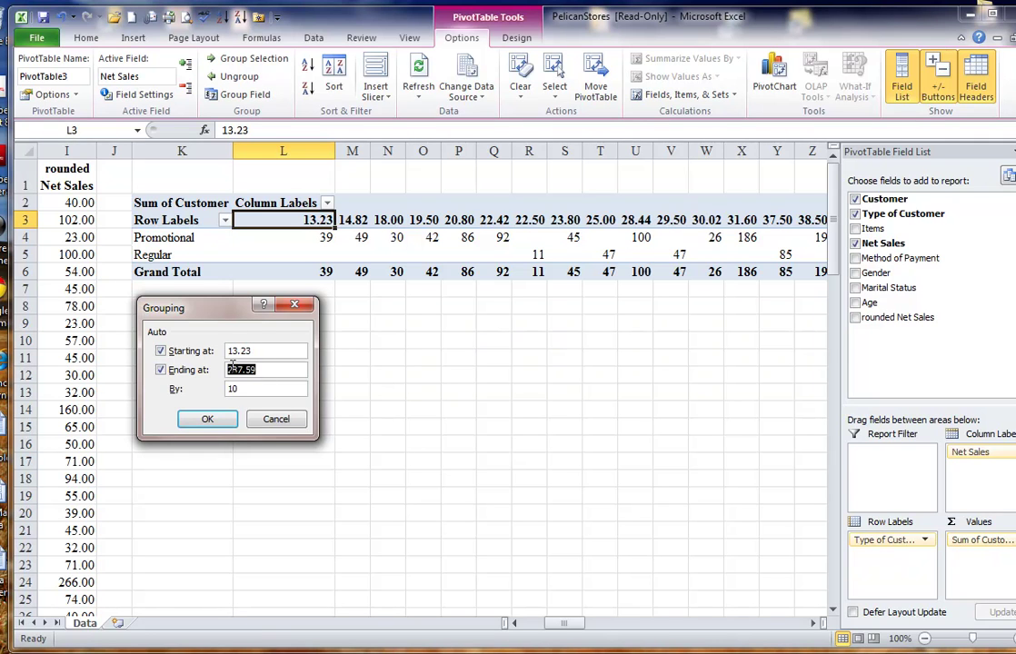
key("shift+Tab")
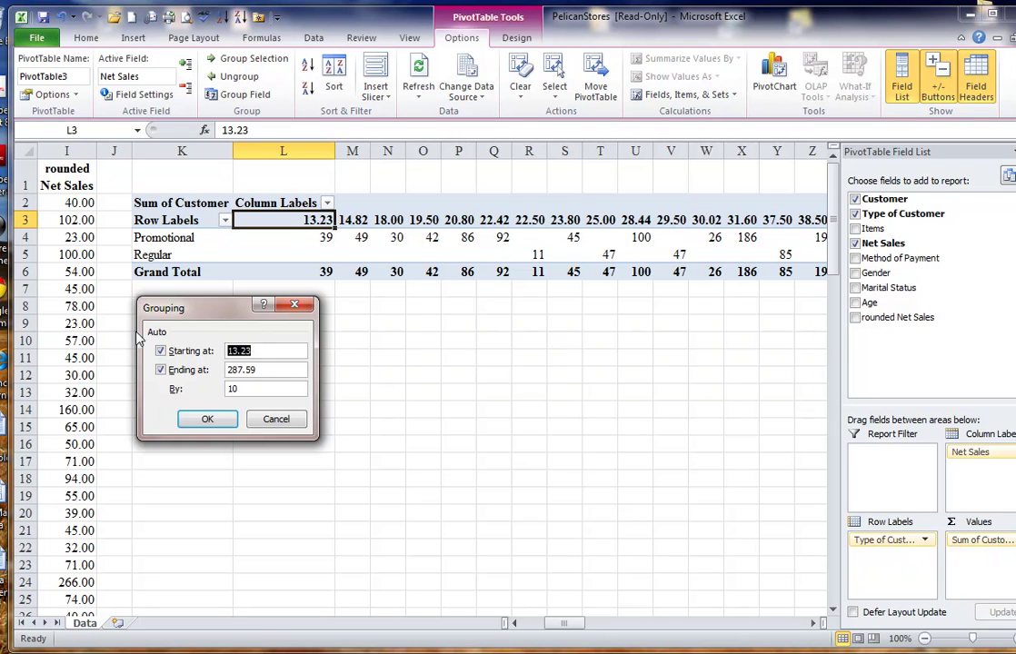
type("0")
key("Tab")
type("300")
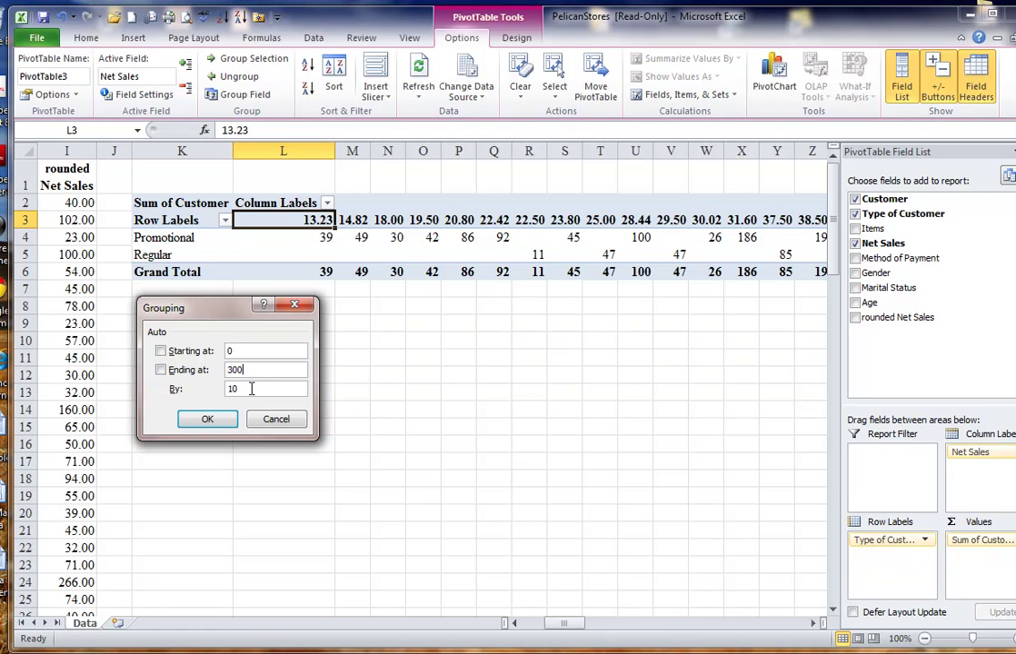
key("Tab")
type("50")
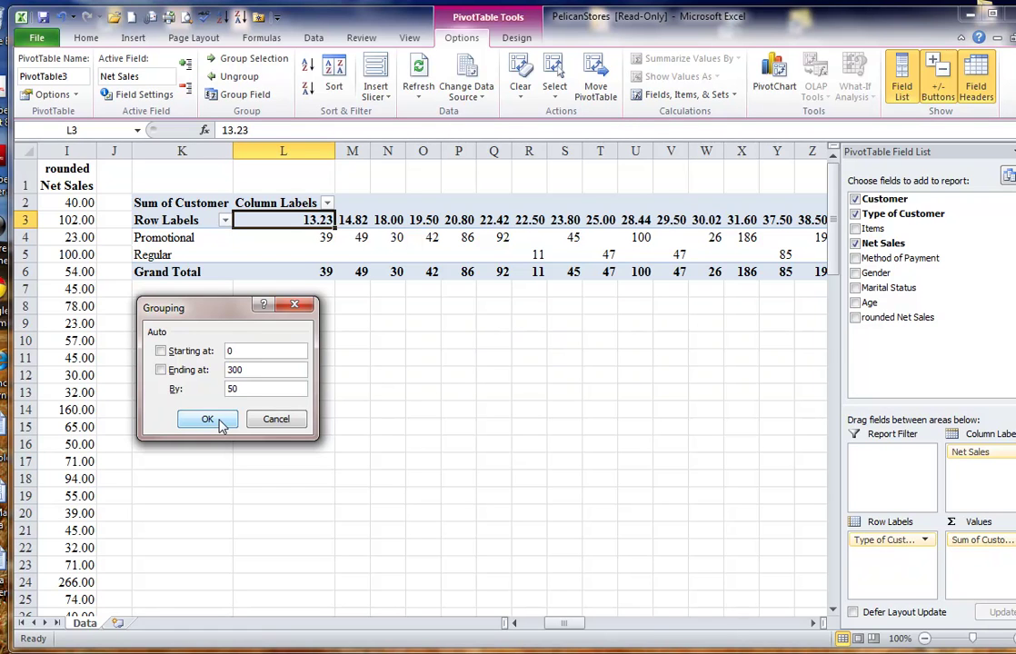
left_click(208, 420)
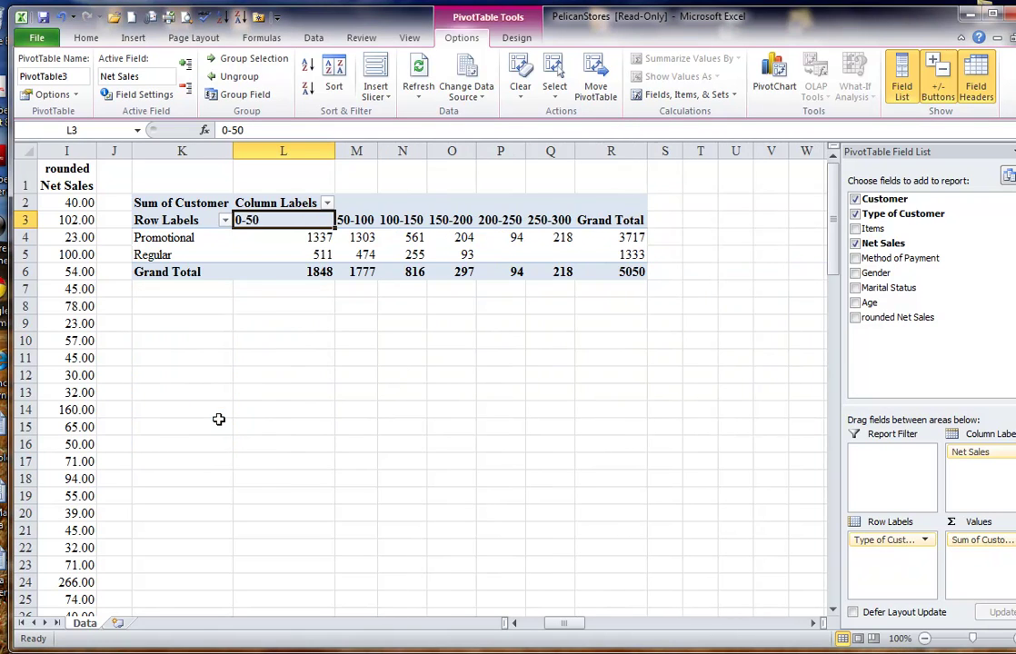
left_click(338, 357)
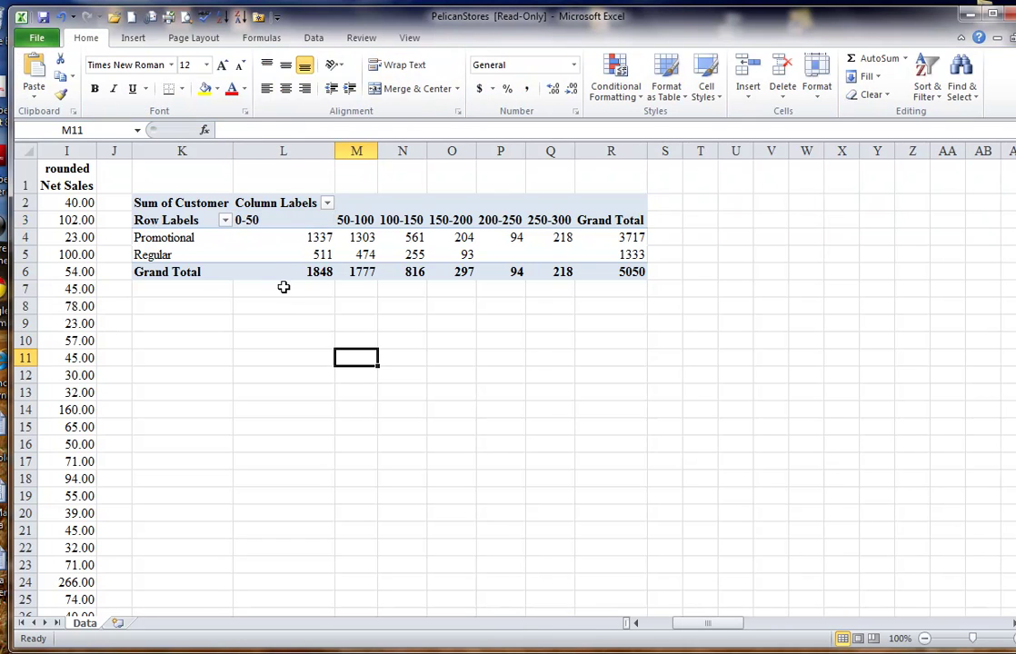
left_click_drag(334, 150, 291, 142)
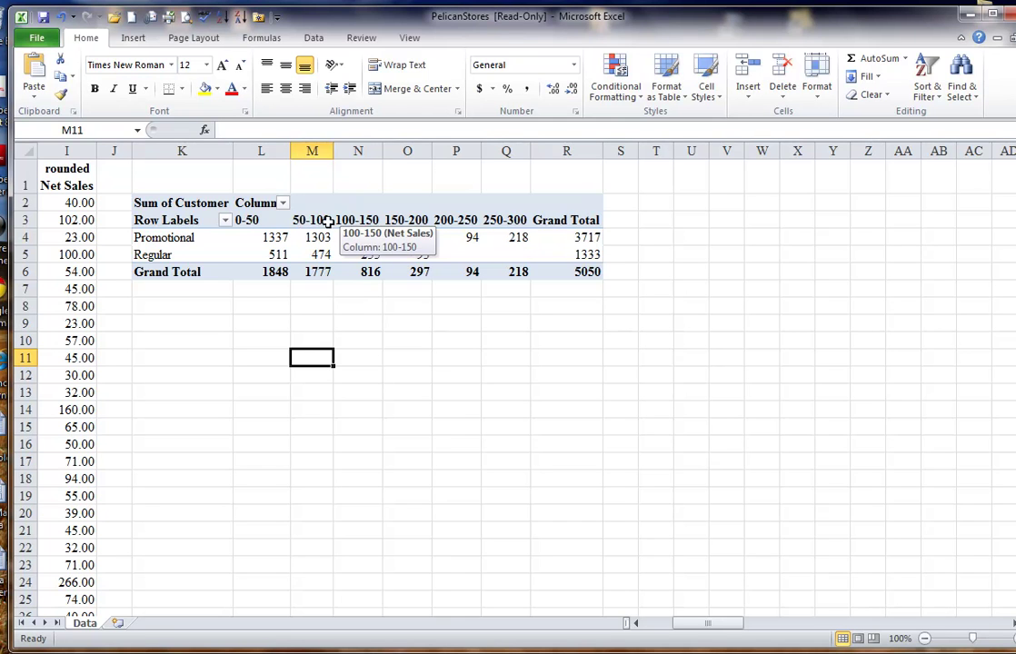
left_click_drag(291, 146, 328, 148)
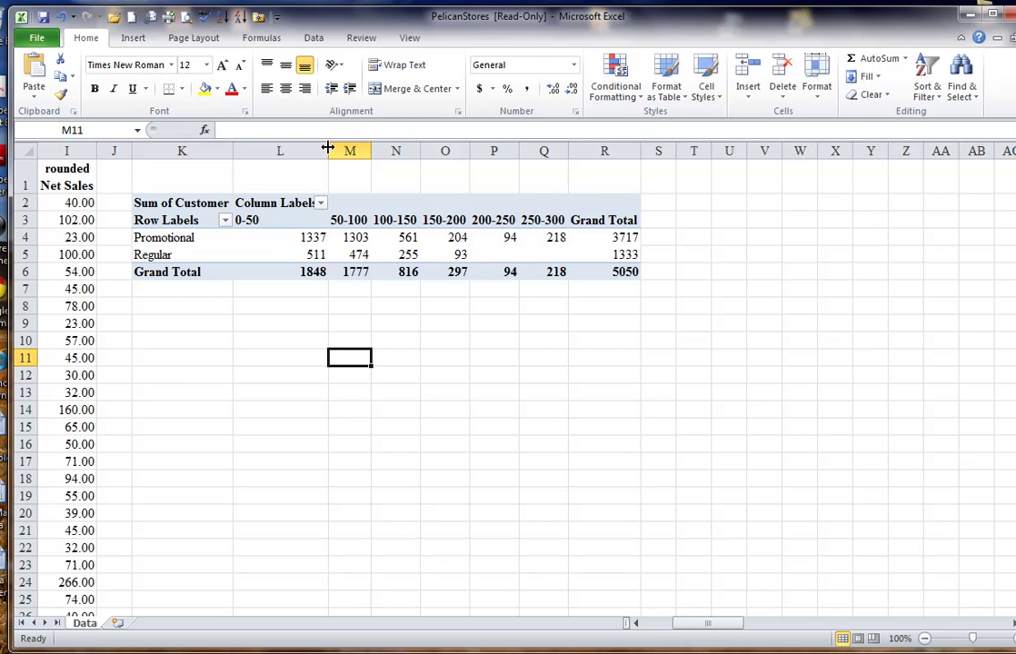
left_click_drag(328, 148, 338, 153)
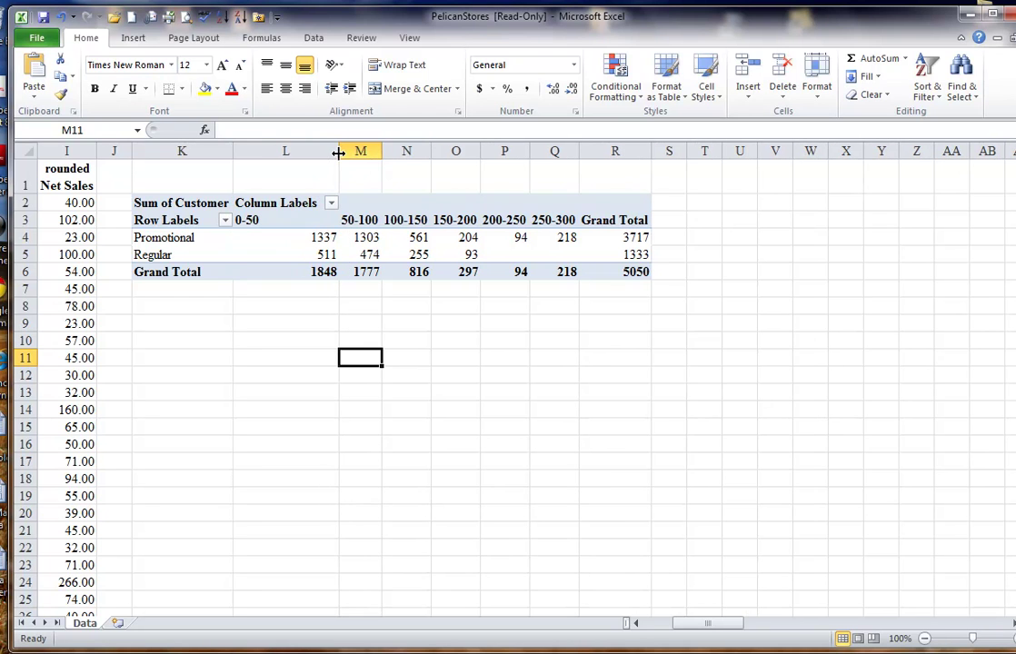
left_click(288, 202)
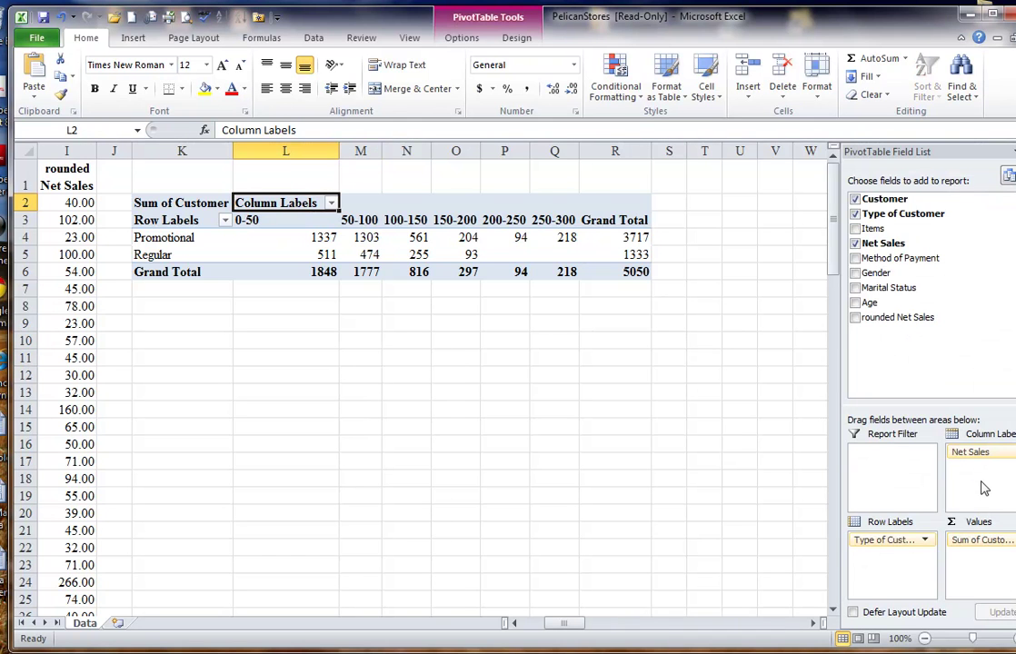
Replace Net Sales with rounded Net Sales in the pivot's Column Labels
left_click_drag(961, 452, 640, 497)
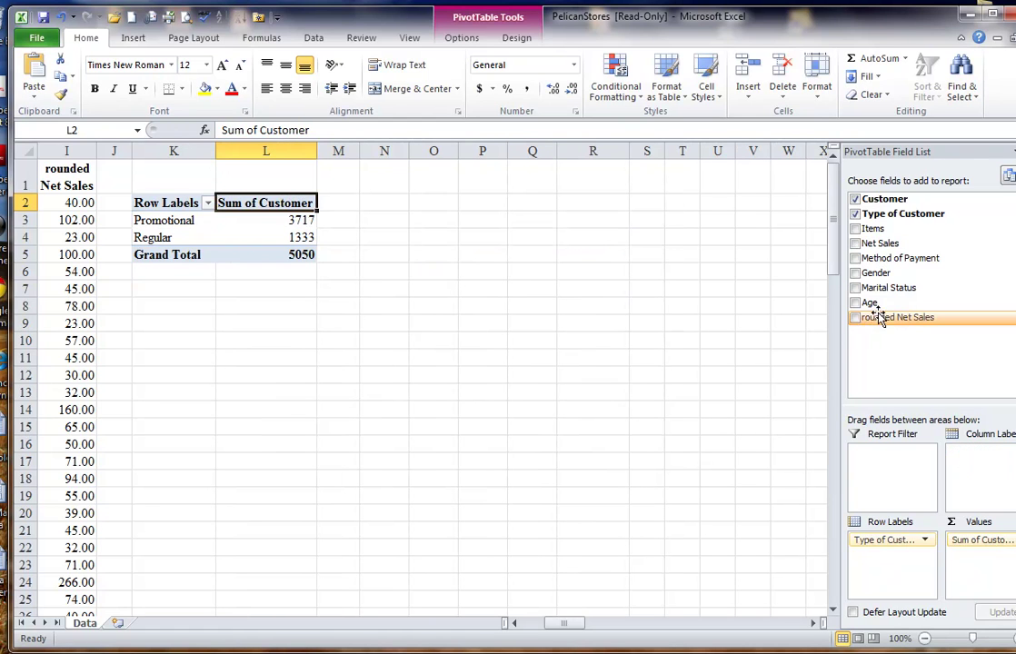
left_click_drag(864, 329, 978, 457)
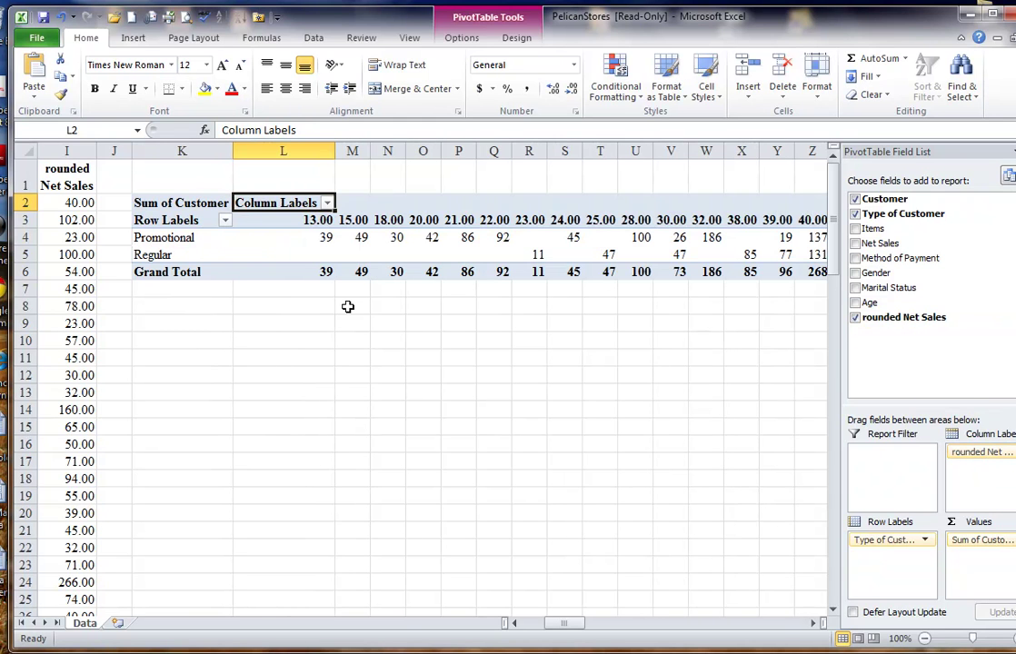
Group rounded Net Sales columns from 0 to 300 by 50, giving 0-49 through 250-300
right_click(299, 220)
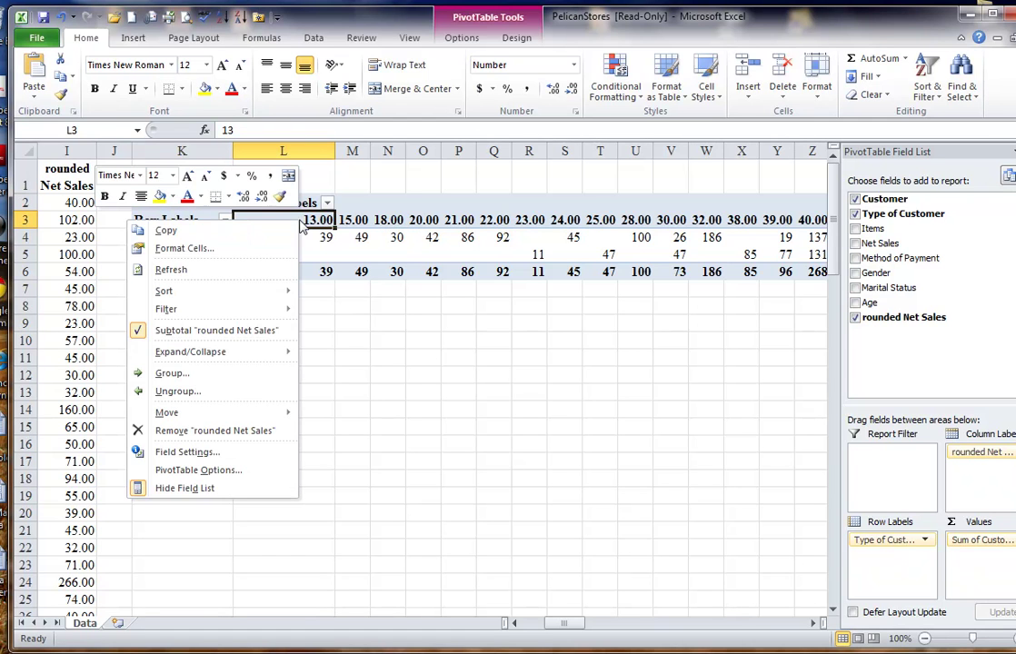
left_click(189, 380)
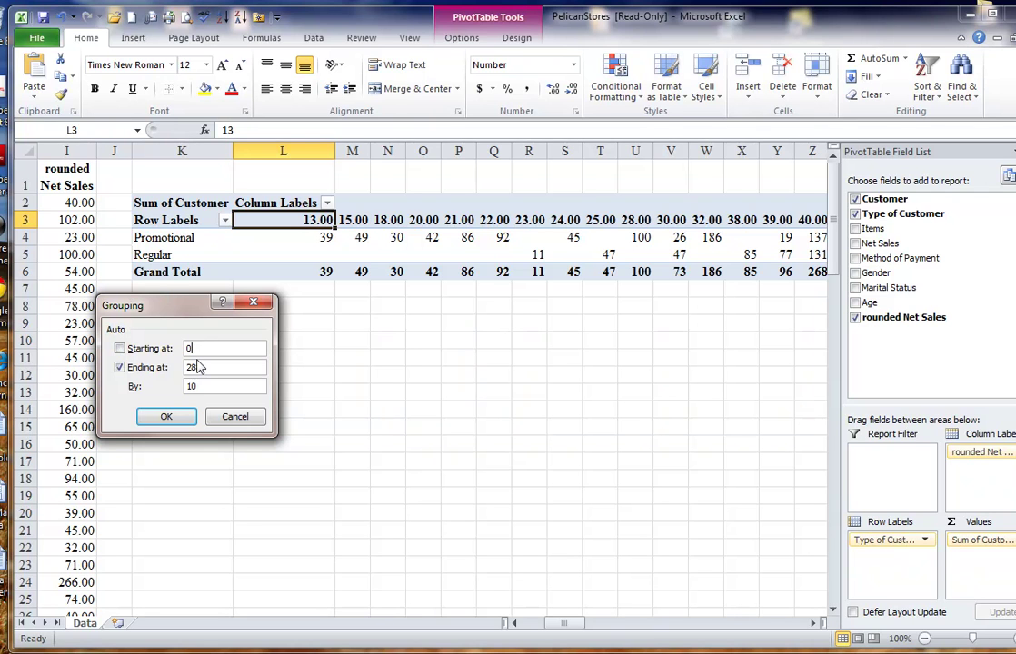
key("Tab")
key("Tab")
type("300")
key("Tab")
type("50")
left_click(148, 411)
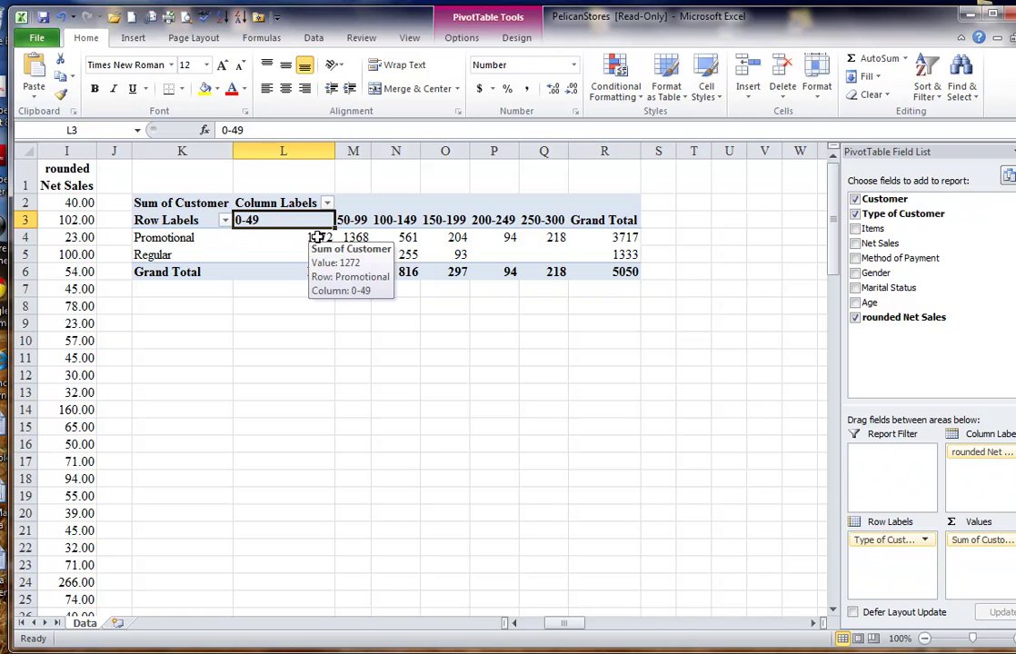
left_click(322, 239)
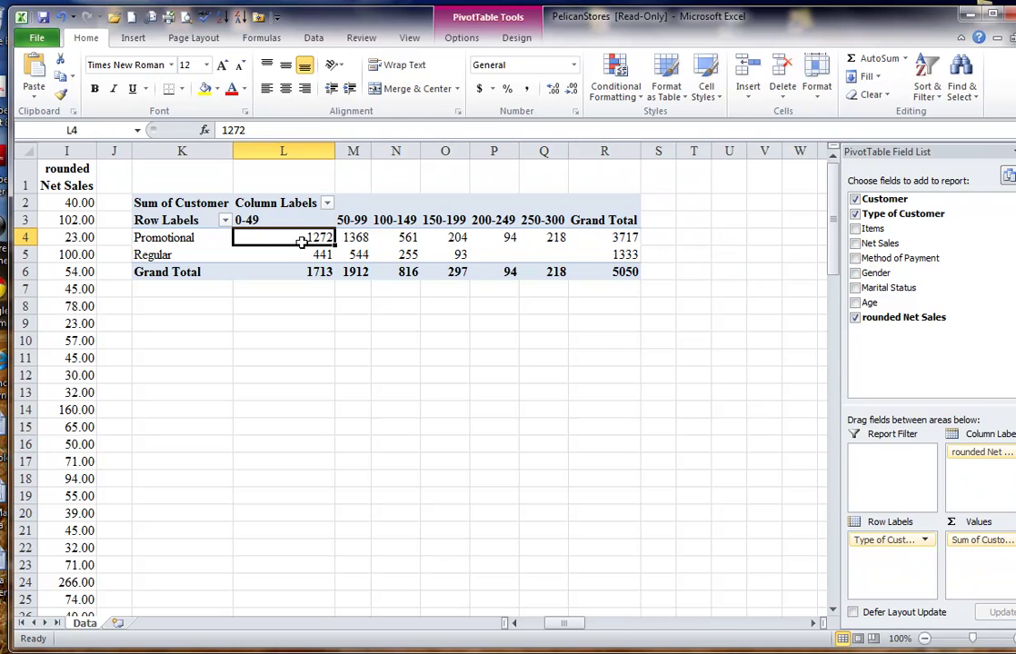
Change the Customer value field from Sum to Count: 70 Promotional, 30 Regular, 100 total
mouse_move(308, 239)
right_click(299, 241)
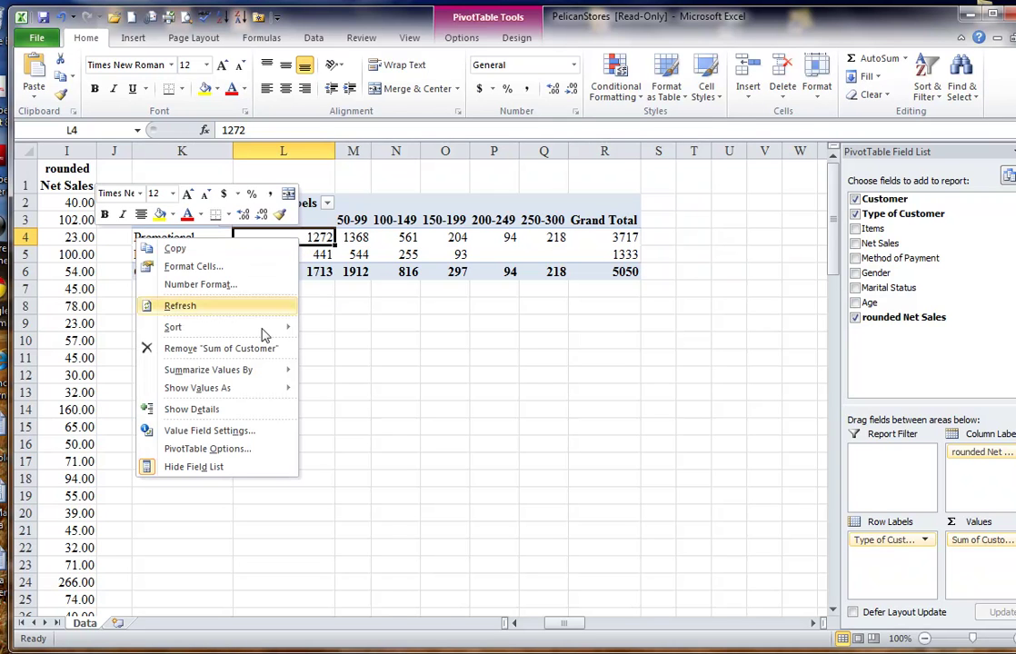
left_click(202, 433)
left_click(91, 448)
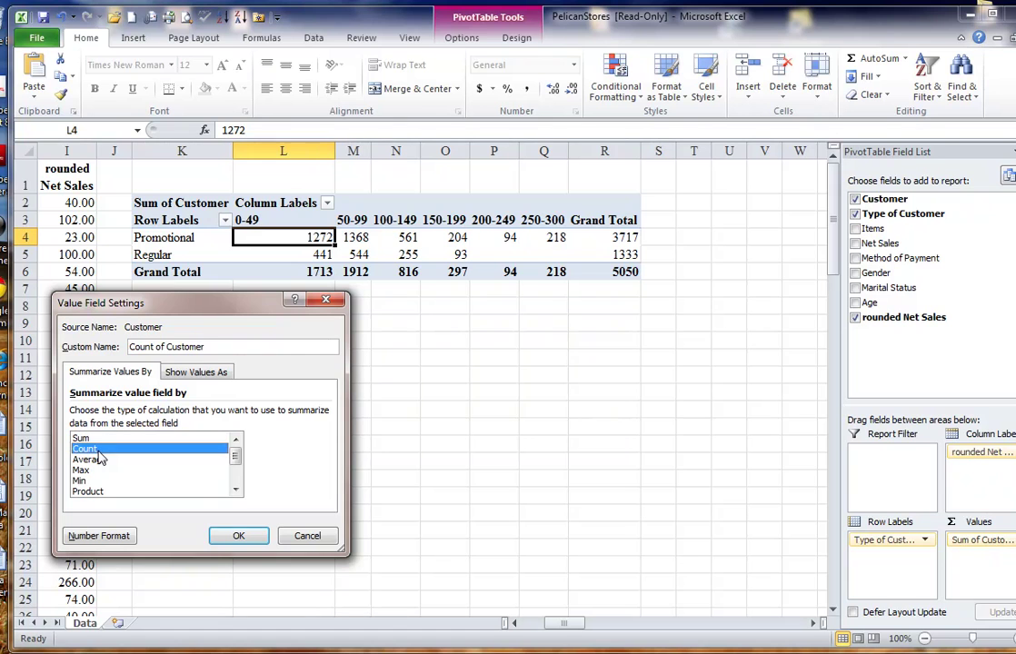
left_click(245, 535)
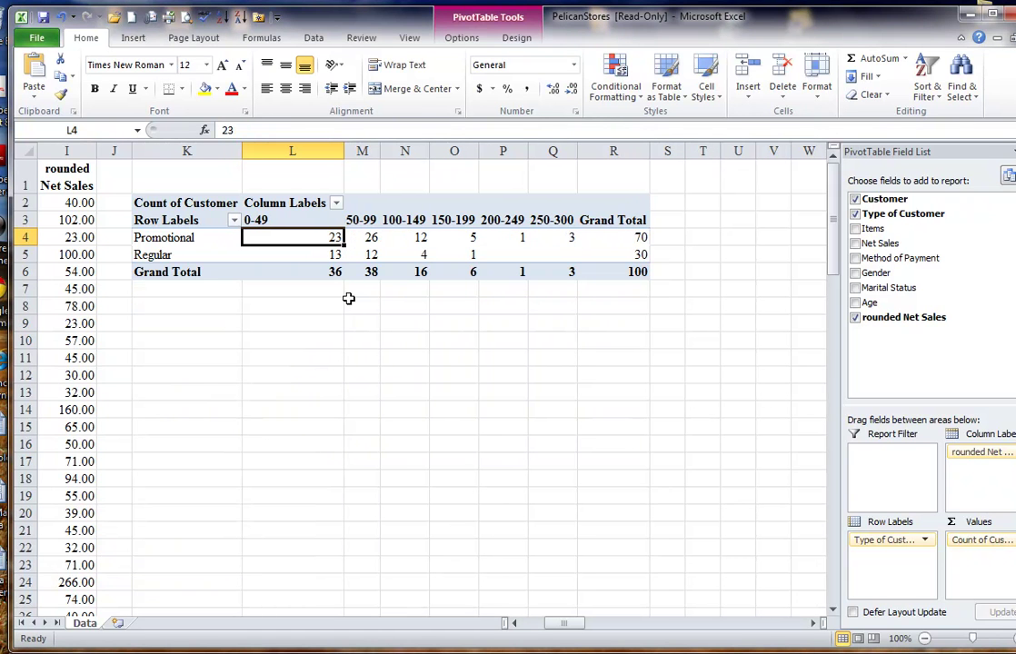
mouse_move(330, 238)
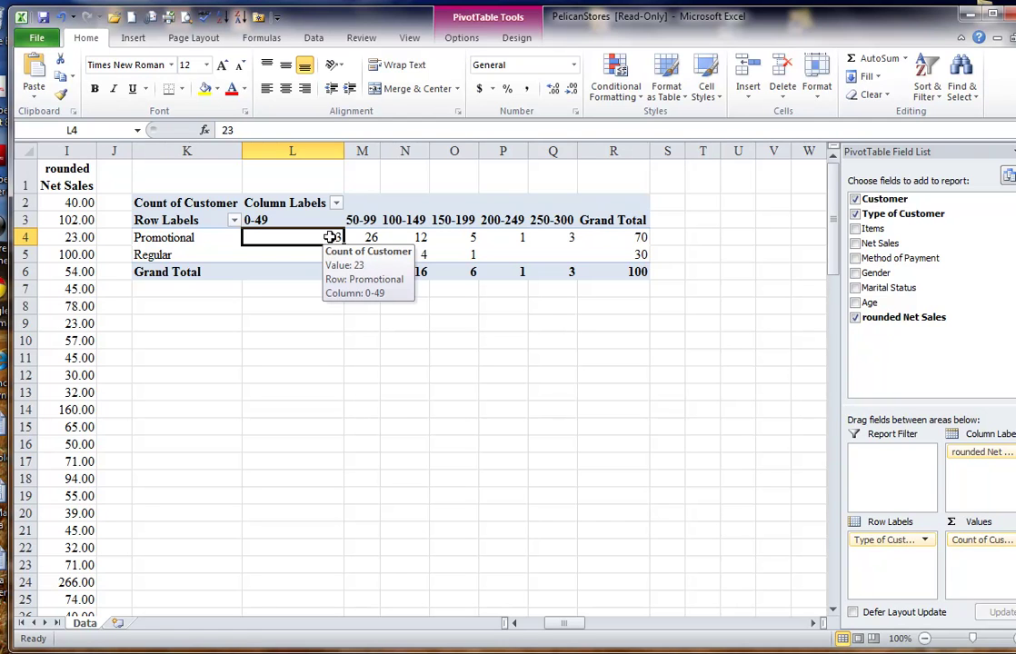
Show the customer counts as % of Row Total
right_click(331, 237)
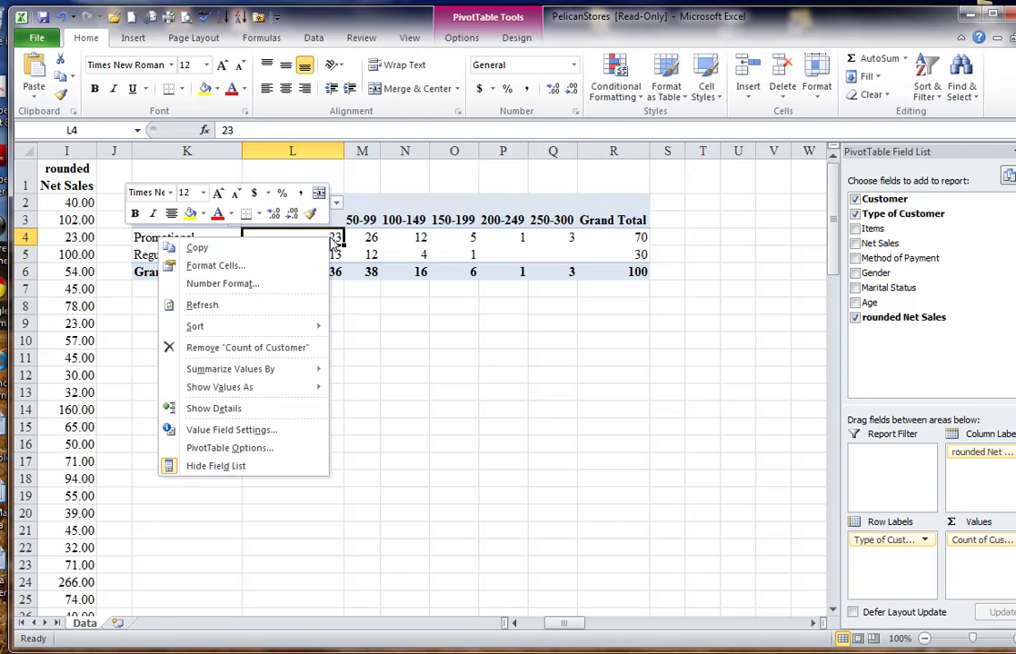
mouse_move(246, 397)
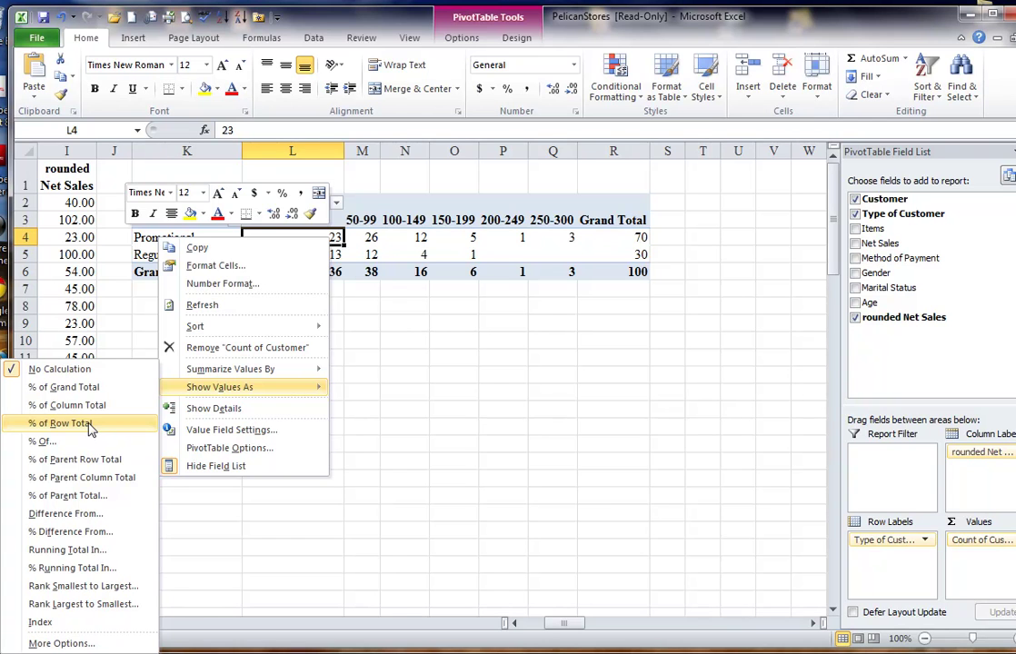
left_click(60, 423)
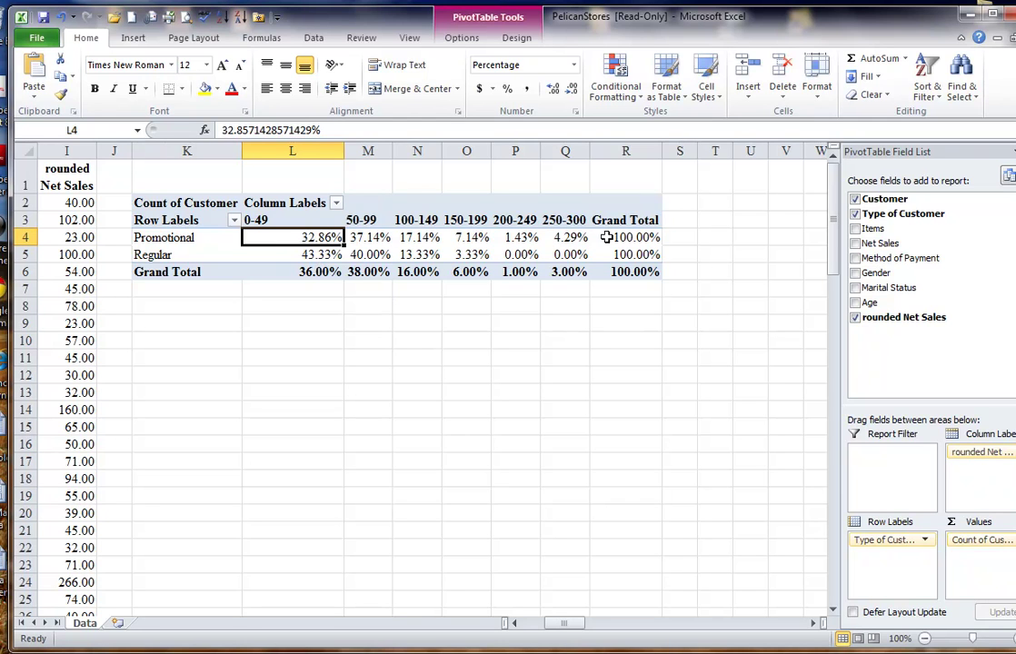
mouse_move(651, 236)
Format all the pivot's percentage values as Percentage with 0 decimal places
left_click_drag(310, 238, 659, 257)
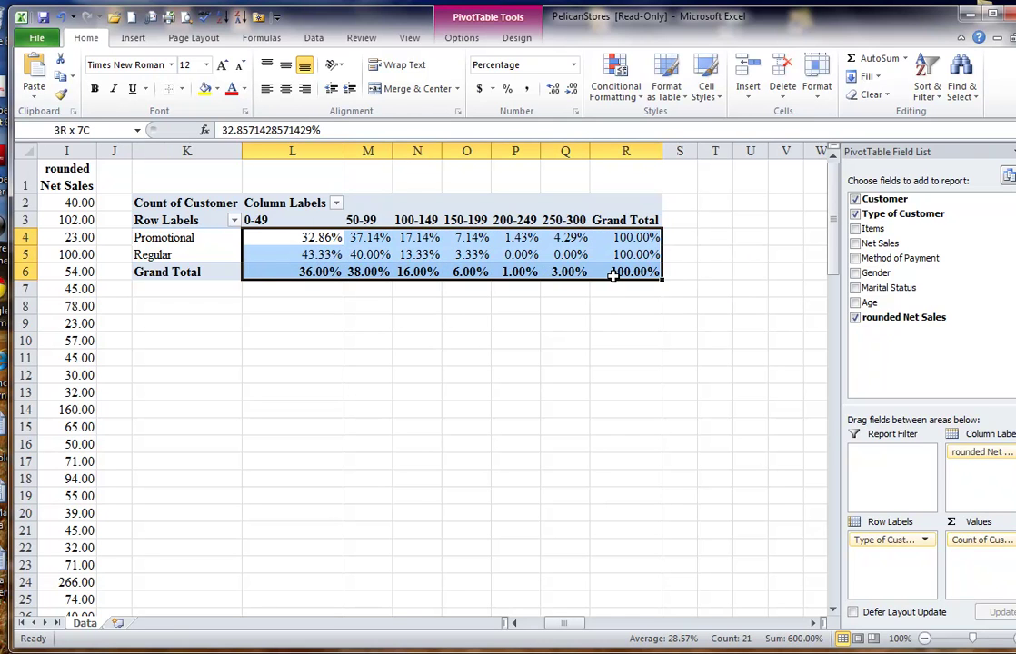
right_click(492, 254)
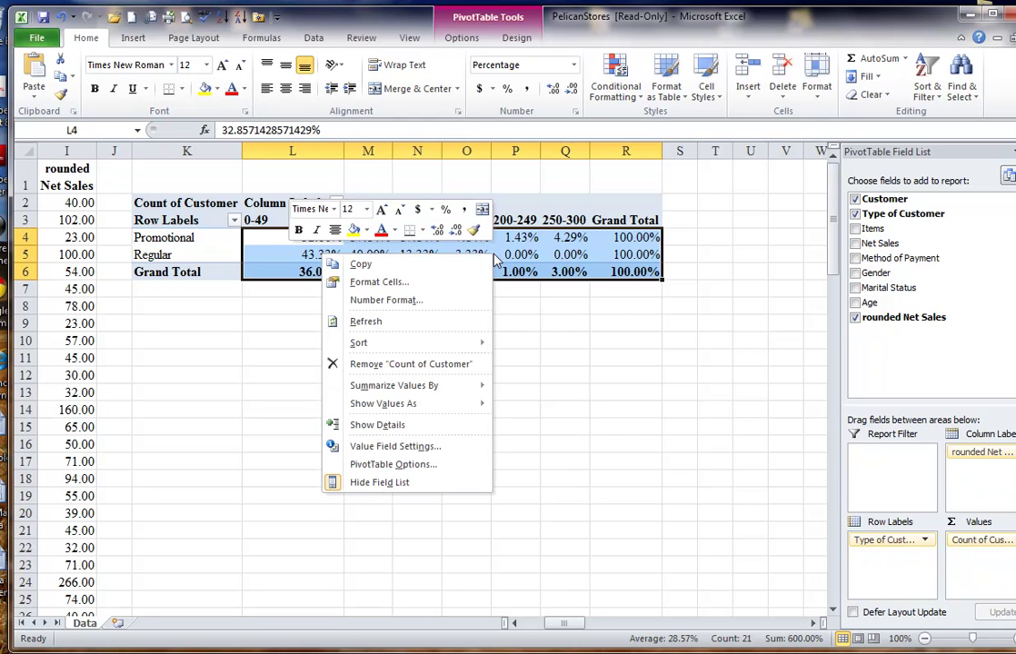
left_click(386, 282)
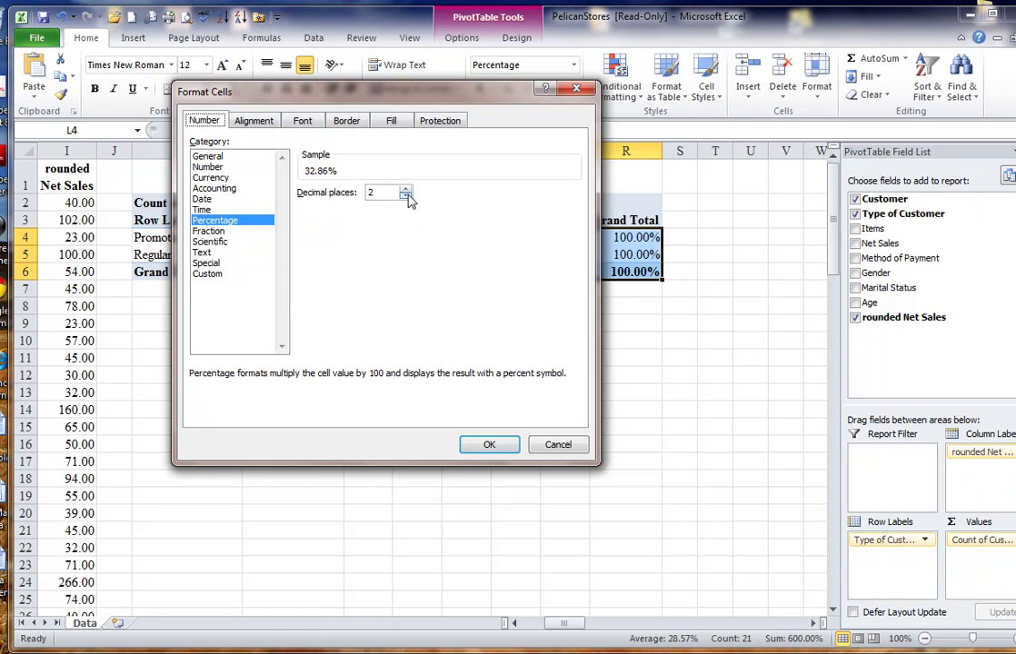
left_click(406, 196)
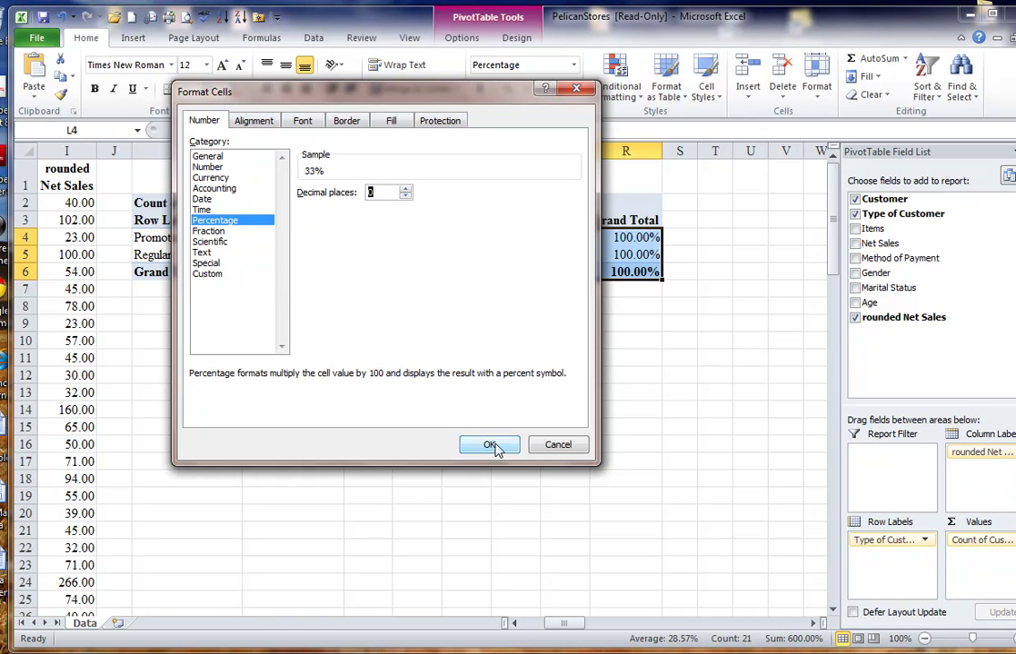
left_click(505, 444)
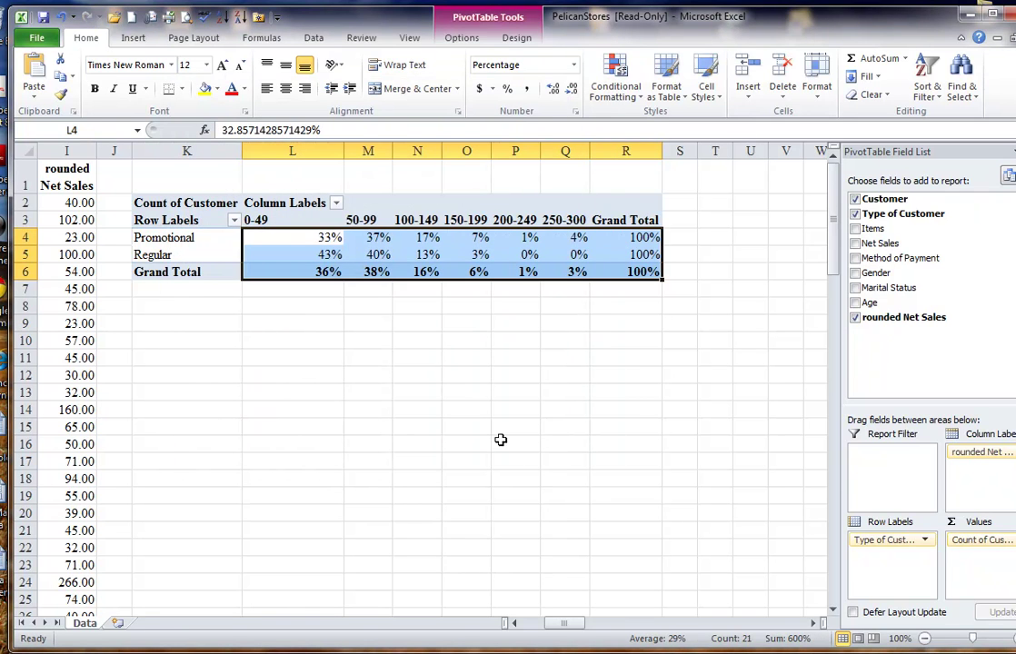
left_click(452, 345)
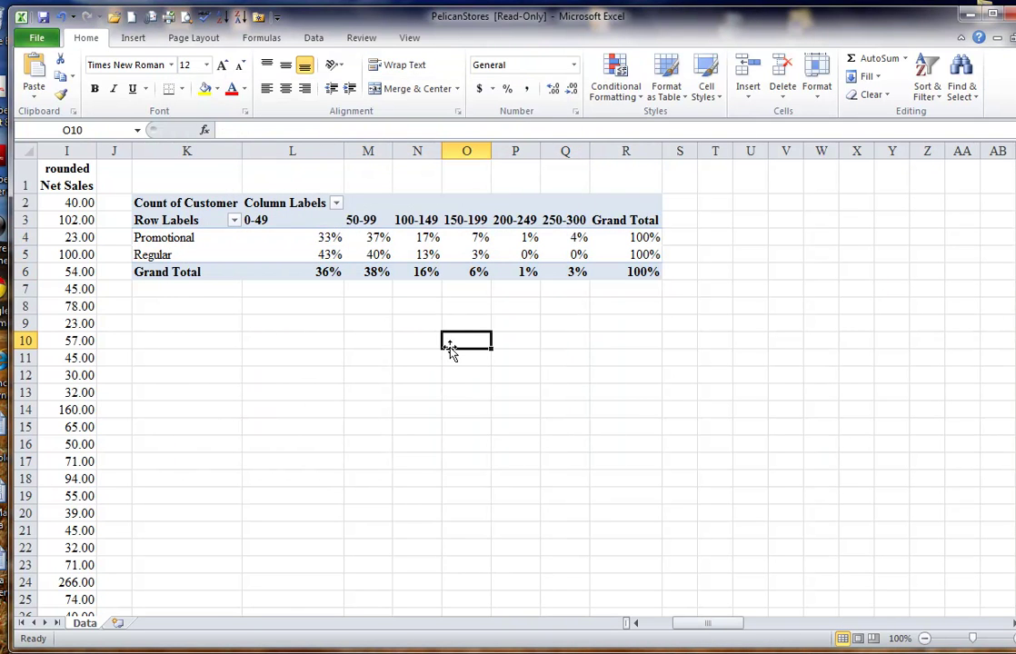